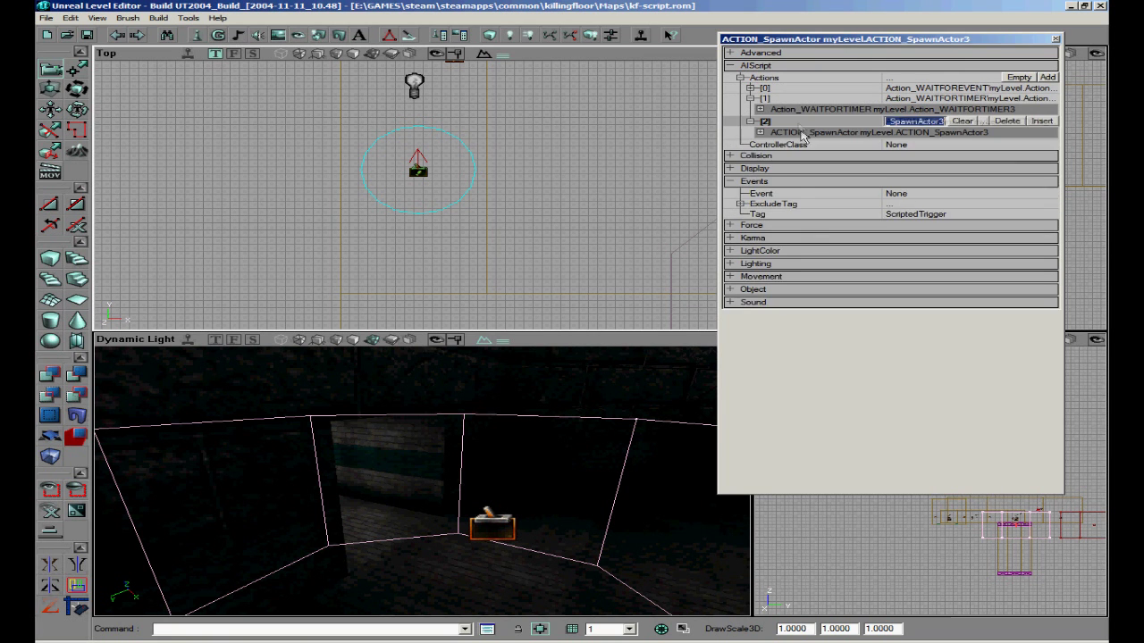
# Examine the SpawnActor action's settings and the event settings of the trigger in the room with the octagonal lift
pyautogui.doubleClick(802, 133)
pyautogui.moveTo(422, 196); pyautogui.dragTo(492, 320)
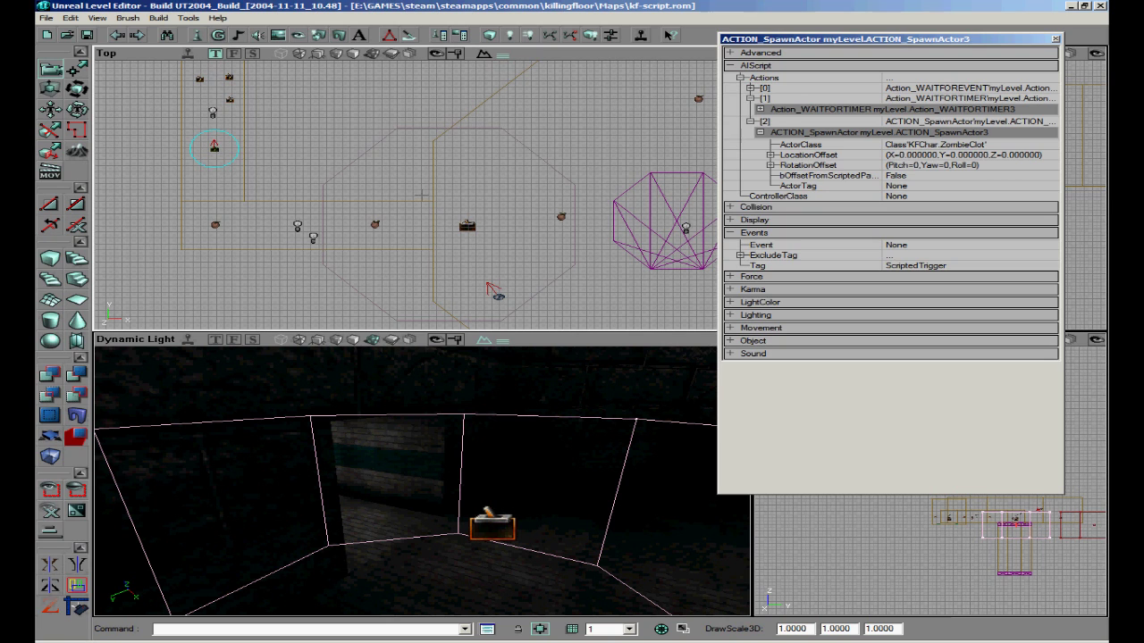
pyautogui.click(466, 225)
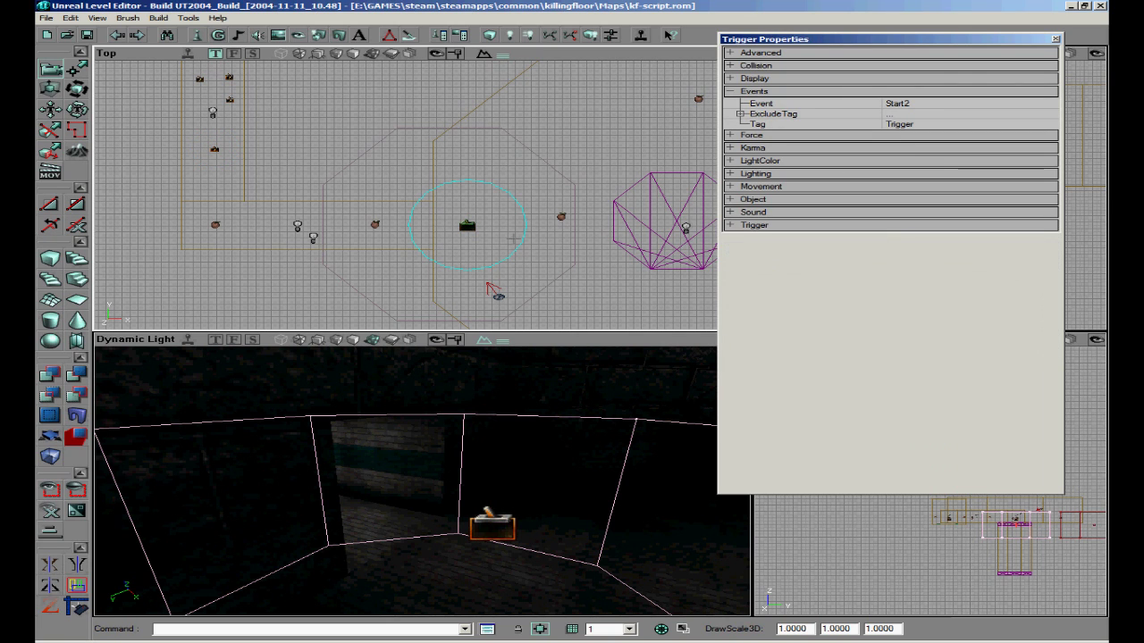
pyautogui.scroll(-3, 511, 238)
pyautogui.moveTo(473, 466); pyautogui.dragTo(421, 477)
pyautogui.click(460, 393)
pyautogui.moveTo(460, 393)
pyautogui.mouseDown()
pyautogui.moveTo(421, 483)
pyautogui.moveTo(467, 398)
pyautogui.mouseUp()
pyautogui.scroll(2, 455, 248)
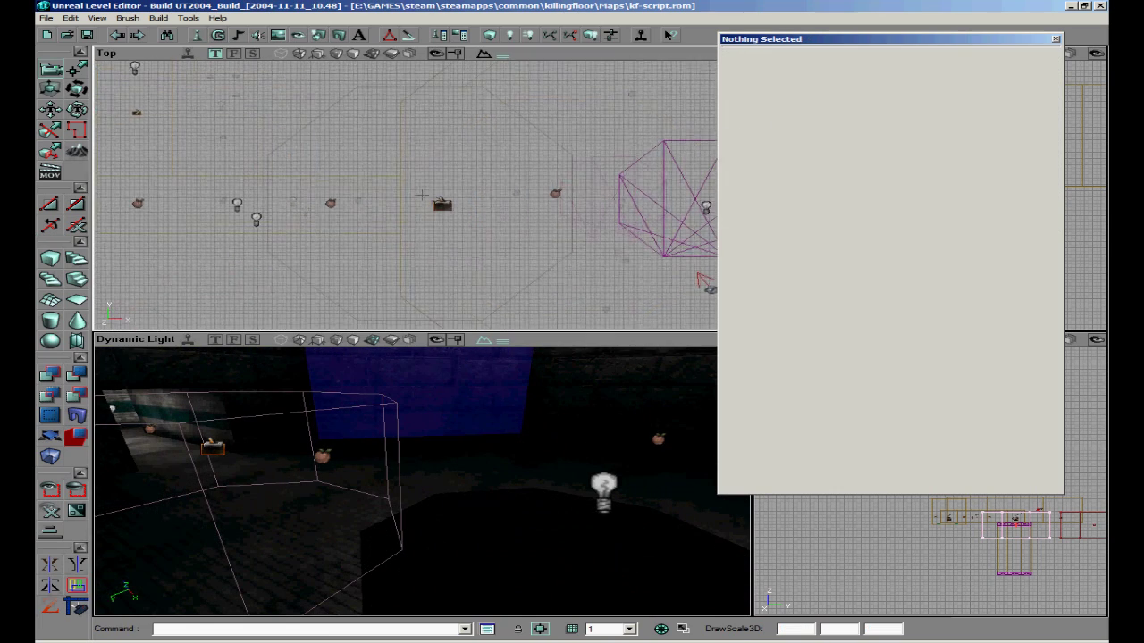
pyautogui.click(442, 200)
pyautogui.scroll(2, 477, 198)
pyautogui.moveTo(432, 194); pyautogui.dragTo(470, 201)
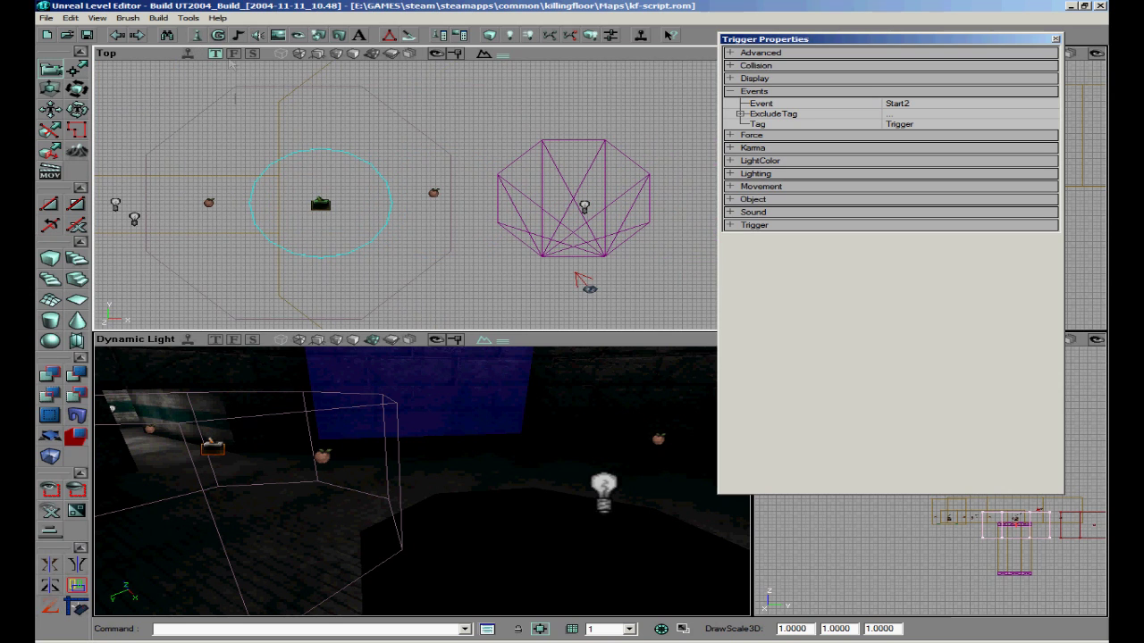
# Place a ScriptedTrigger between the trigger and the nearby apple, and empty its AIScript Actions list
pyautogui.moveTo(235, 98)
pyautogui.mouseDown()
pyautogui.moveTo(322, 170)
pyautogui.moveTo(225, 134)
pyautogui.moveTo(414, 197)
pyautogui.mouseUp()
pyautogui.click(205, 128)
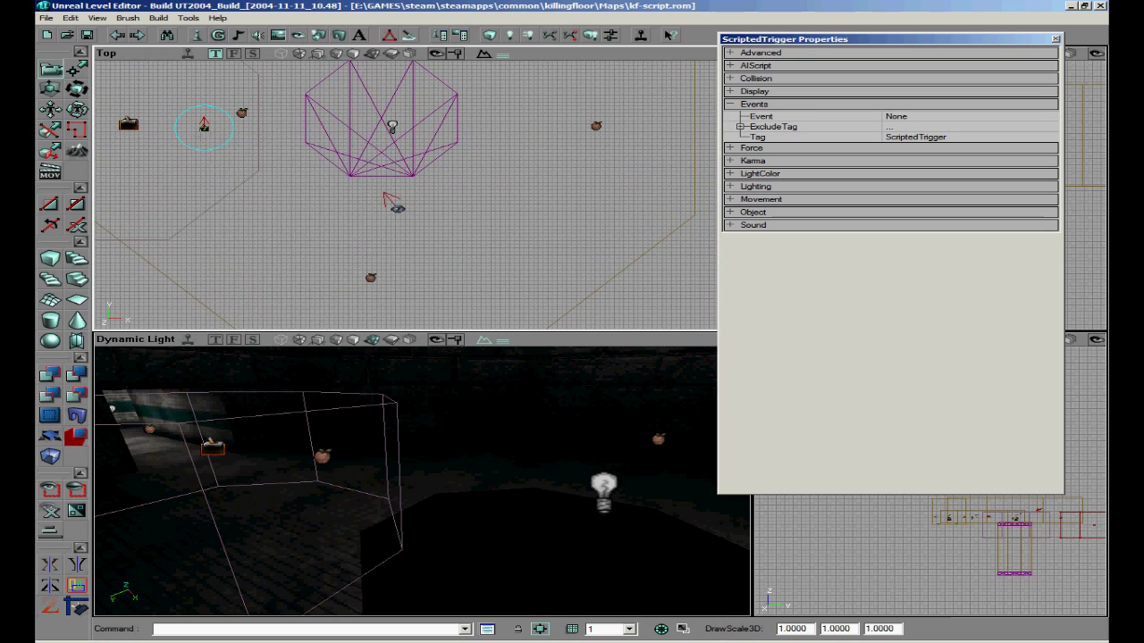
pyautogui.rightClick(203, 128)
pyautogui.click(222, 135)
pyautogui.click(768, 65)
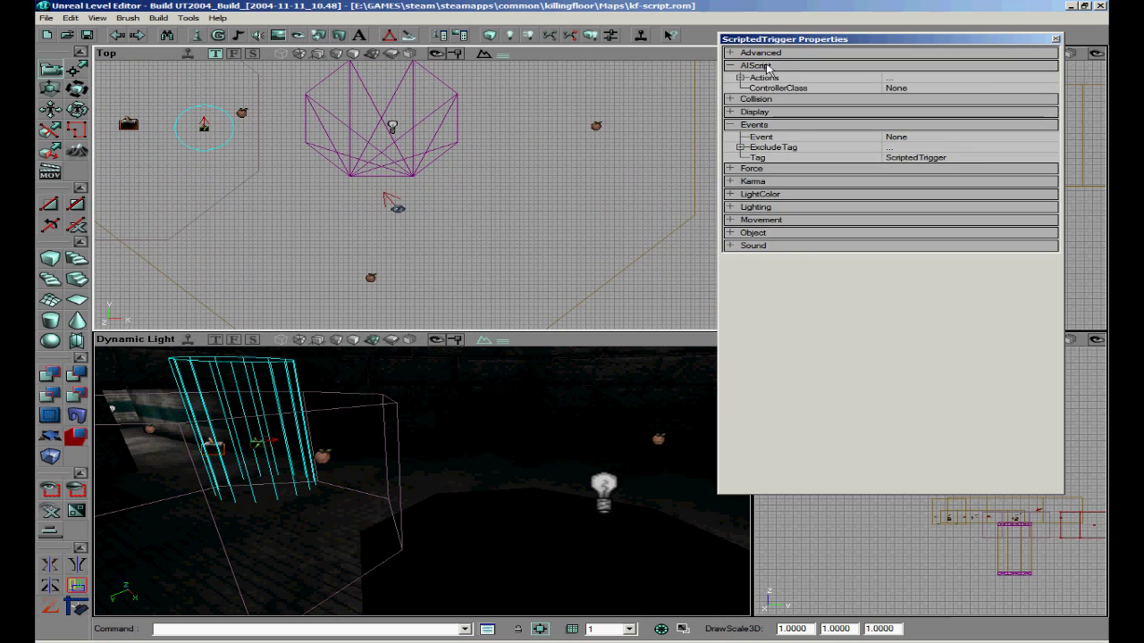
pyautogui.click(755, 78)
pyautogui.click(1019, 77)
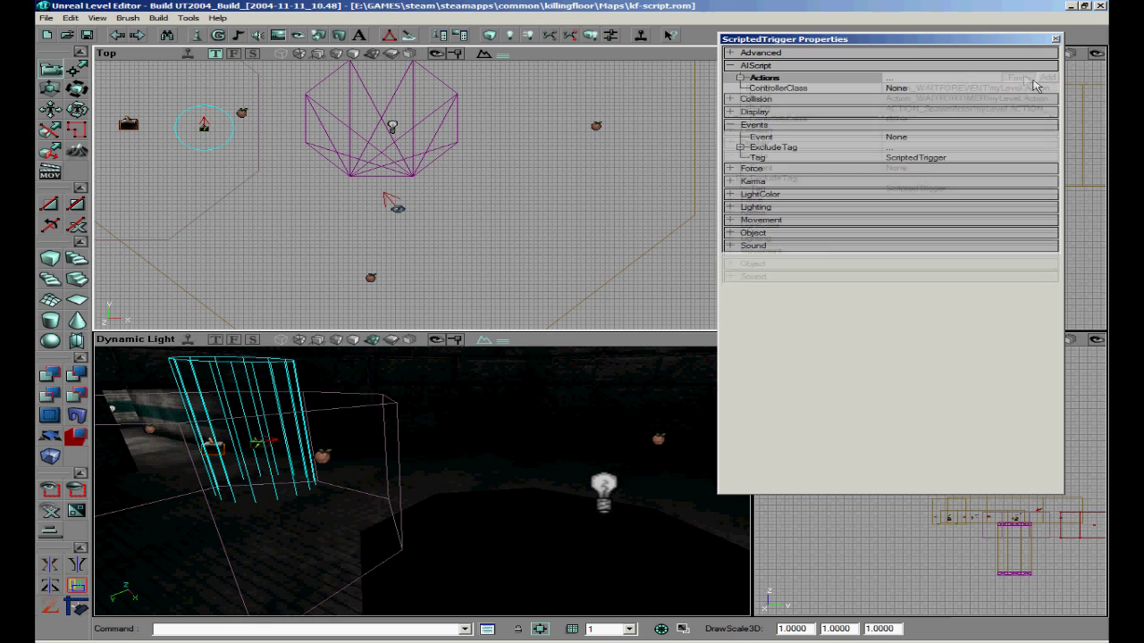
# Add an Action_WAITFOREVENT as the ScriptedTrigger's first action and set its ExternalEvent to Start2
pyautogui.click(1047, 77)
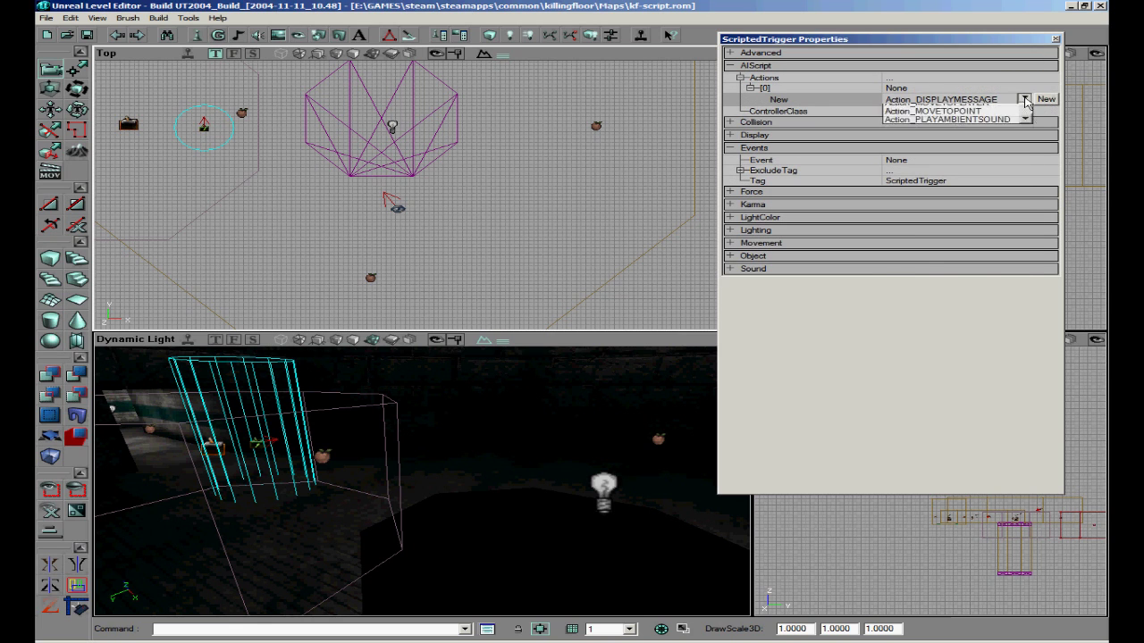
pyautogui.click(1024, 99)
pyautogui.scroll(-10, 983, 268)
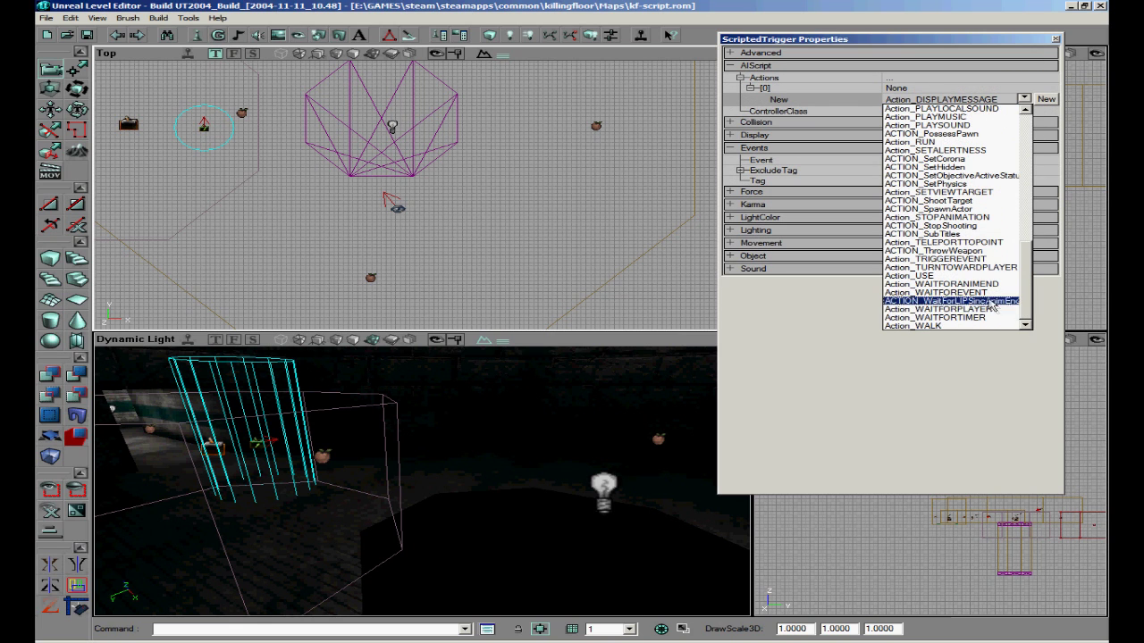
pyautogui.click(992, 292)
pyautogui.click(1046, 99)
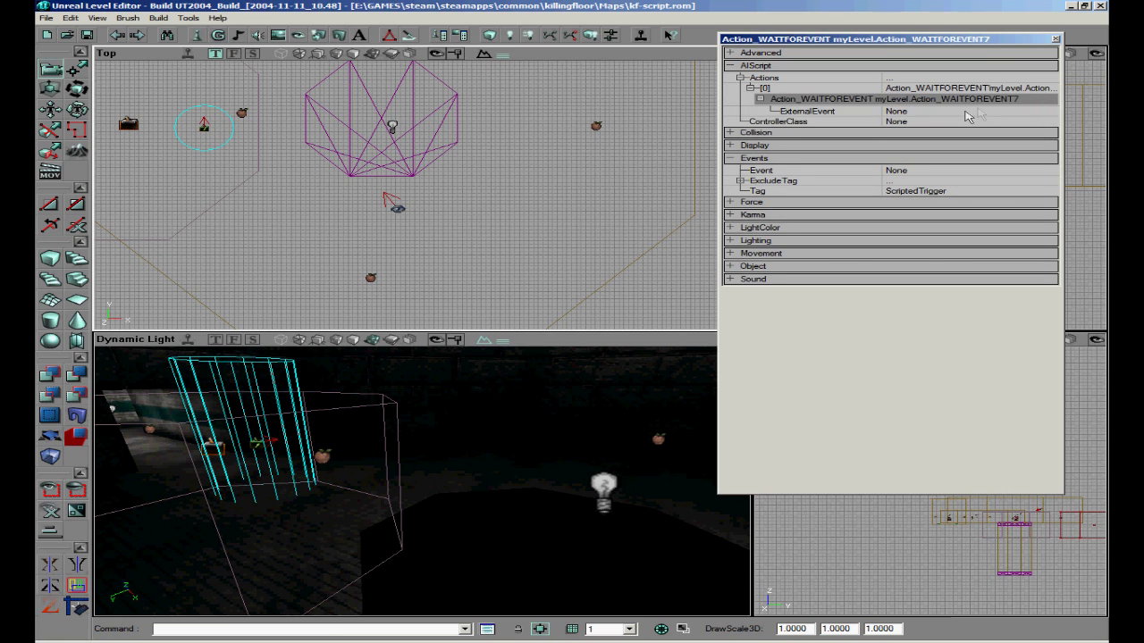
pyautogui.click(963, 110)
pyautogui.write('start2')
# Add an Action_TRIGGEREVENT as the second action of the ScriptedTrigger
pyautogui.click(1013, 79)
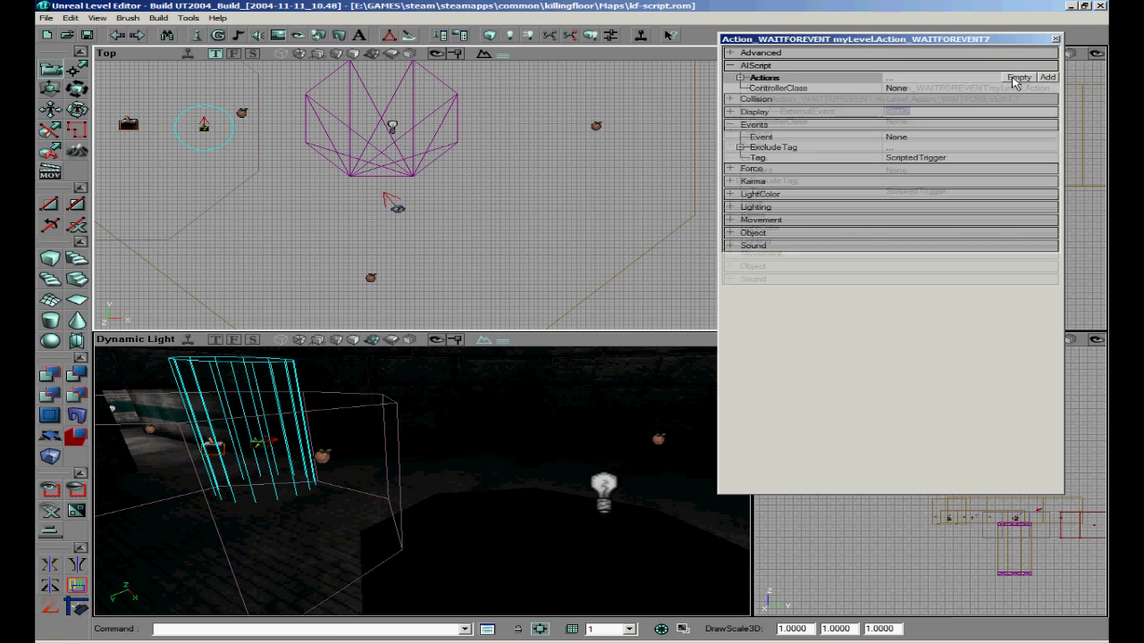
pyautogui.click(1047, 78)
pyautogui.click(1015, 111)
pyautogui.click(1025, 108)
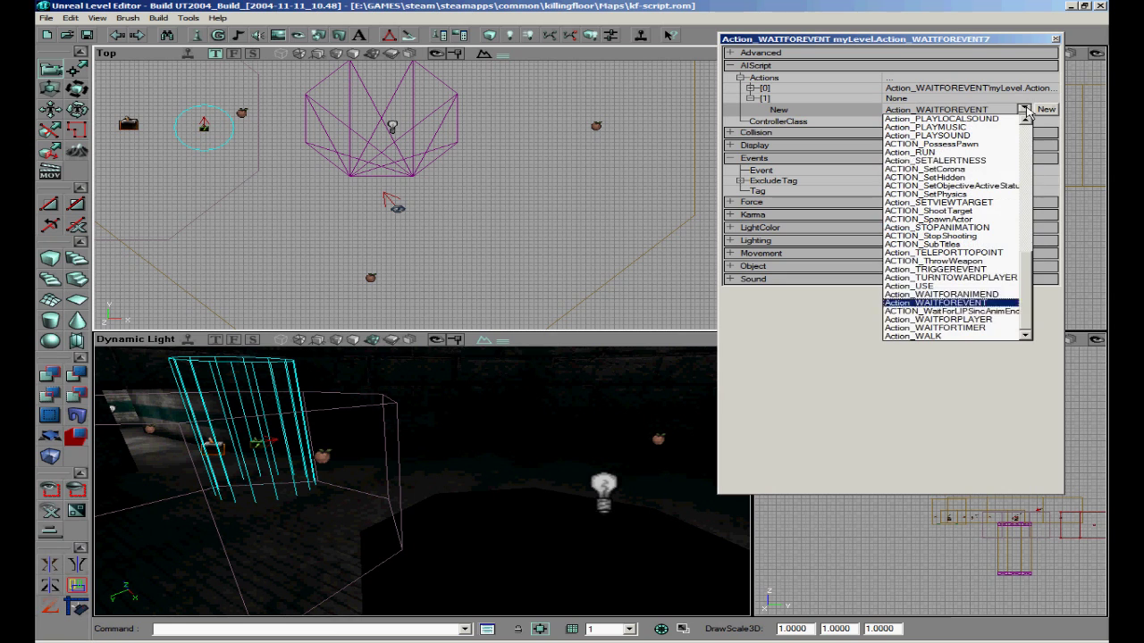
pyautogui.click(936, 261)
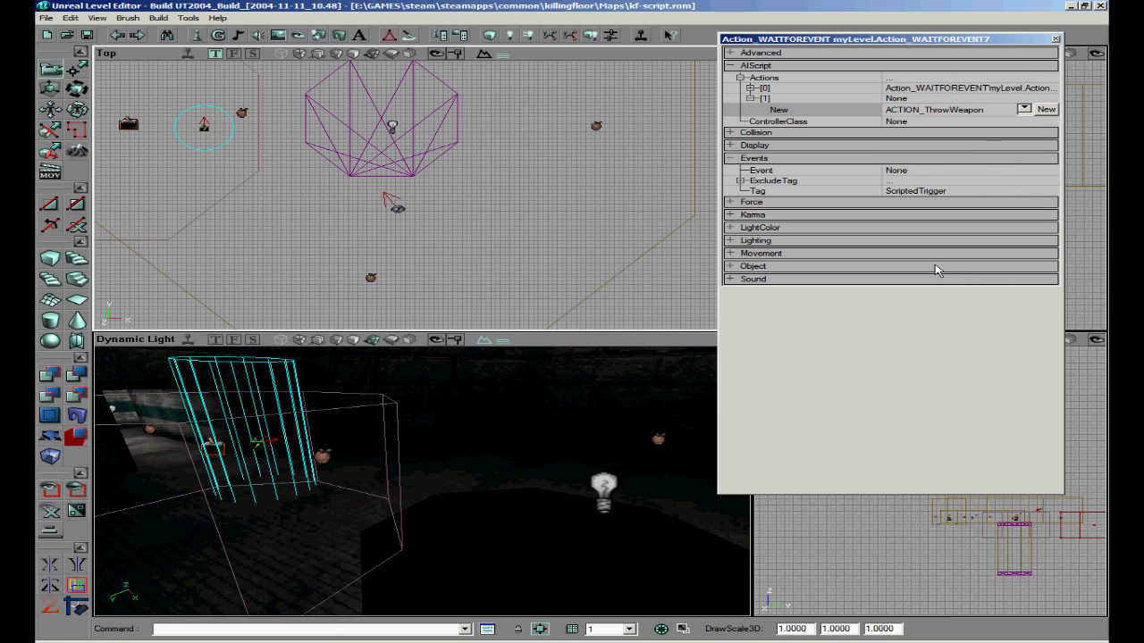
pyautogui.click(1023, 108)
pyautogui.click(1001, 277)
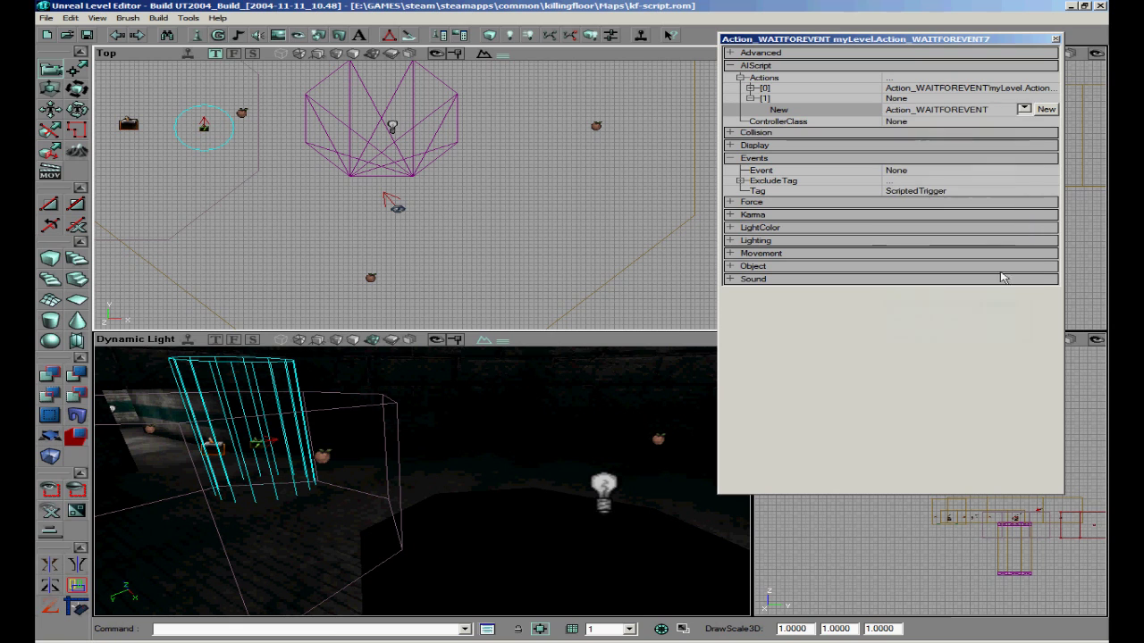
pyautogui.click(1025, 108)
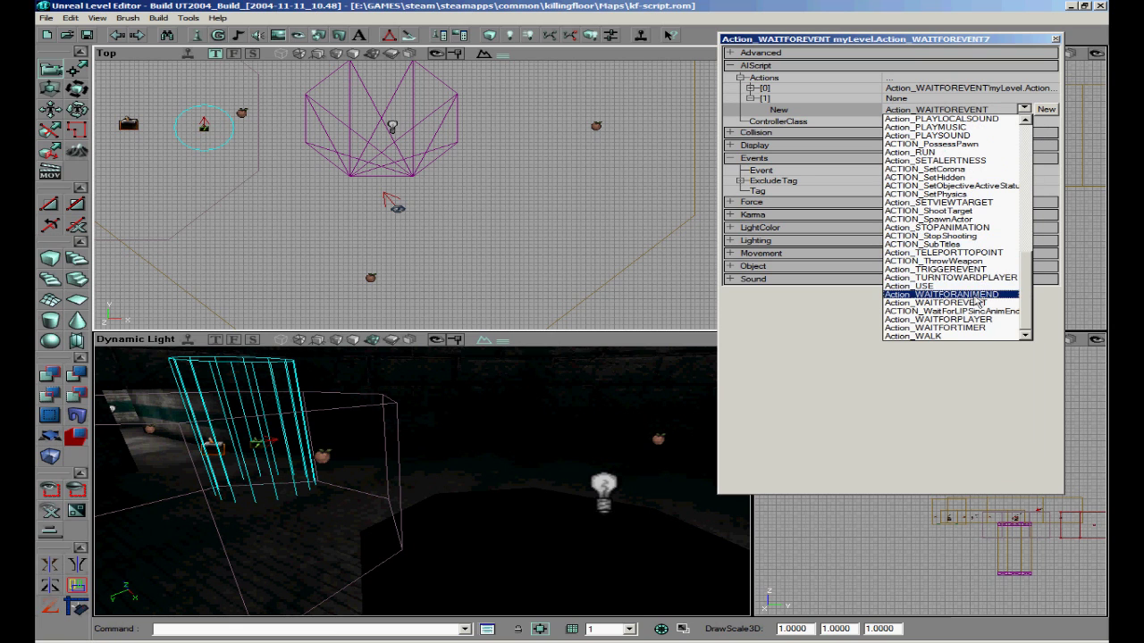
pyautogui.click(968, 269)
pyautogui.click(1024, 109)
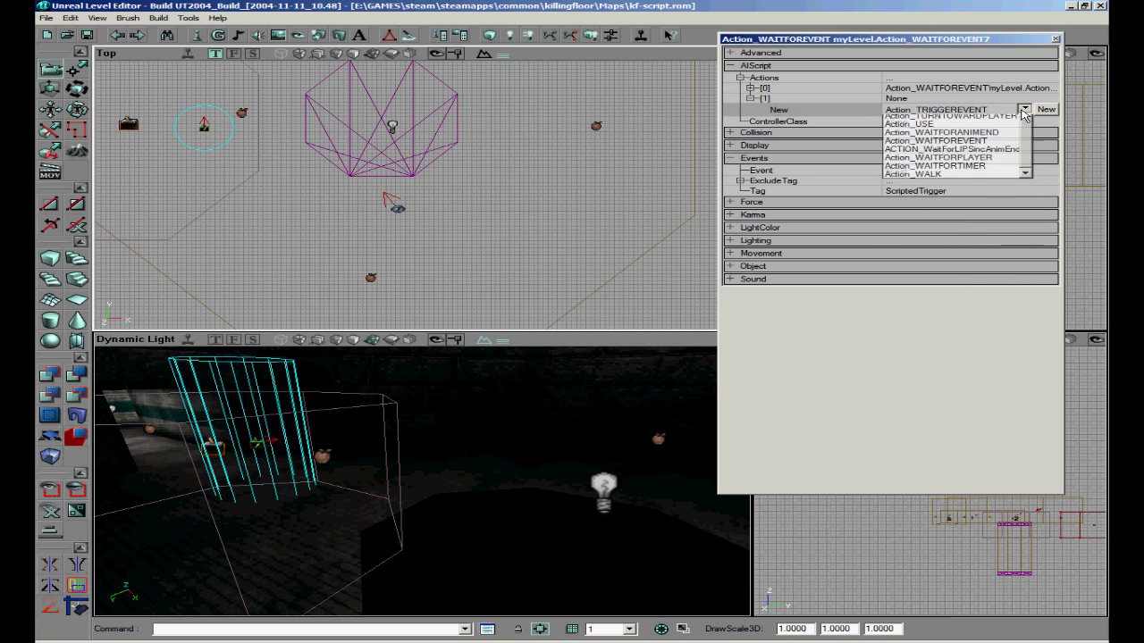
pyautogui.click(985, 269)
pyautogui.click(1046, 108)
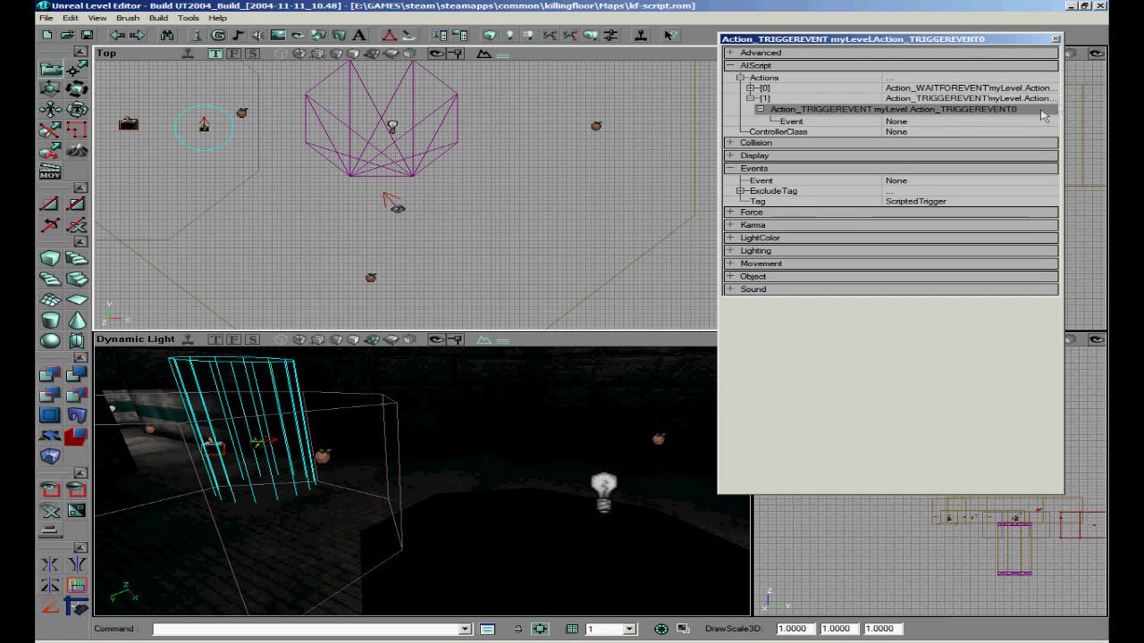
# Set the Event of the TRIGGEREVENT action to lift
pyautogui.click(938, 123)
pyautogui.scroll(2, 543, 78)
pyautogui.moveTo(544, 78); pyautogui.dragTo(719, 163)
pyautogui.click(935, 120)
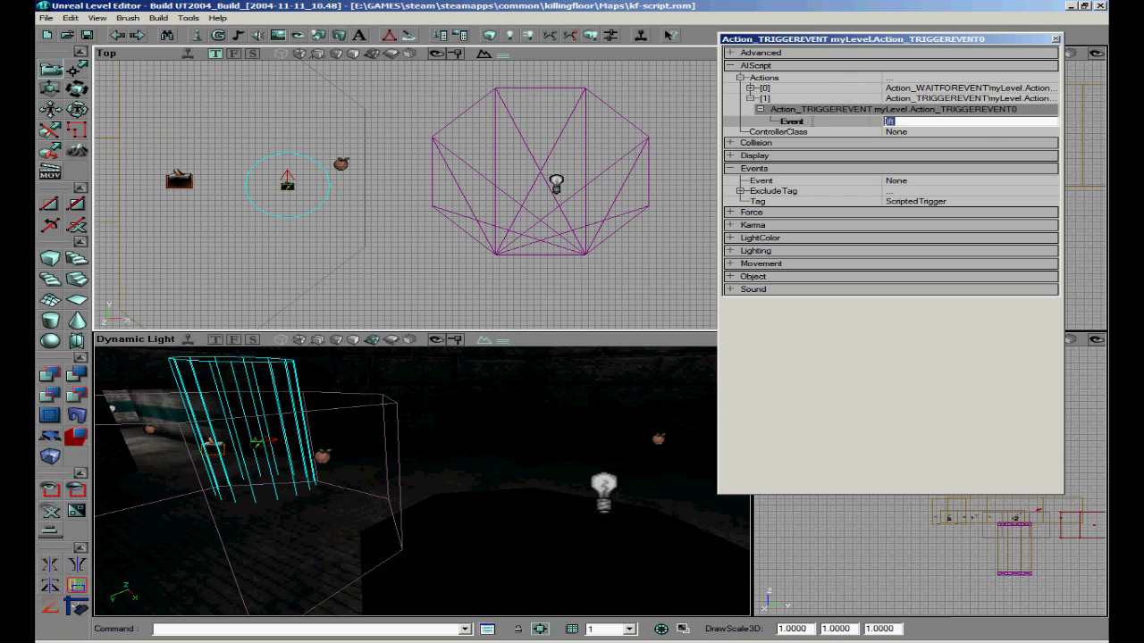
# Set the Tag of the octagonal lift mover to lift
pyautogui.click(533, 155)
pyautogui.click(533, 155)
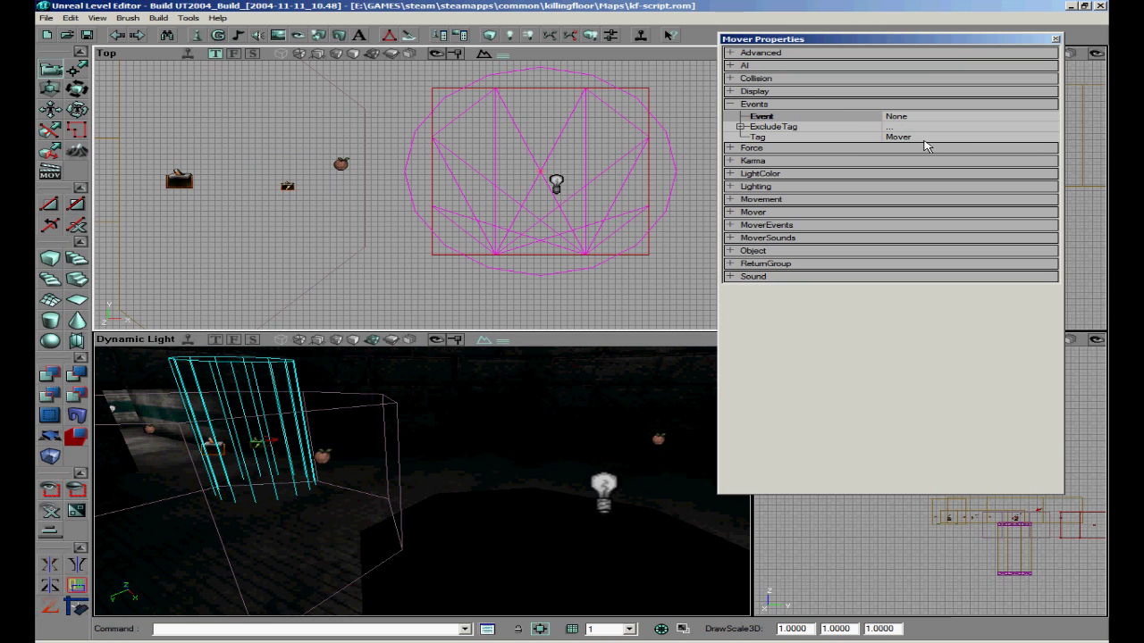
pyautogui.click(919, 137)
pyautogui.write('lift')
pyautogui.moveTo(422, 481); pyautogui.dragTo(422, 480)
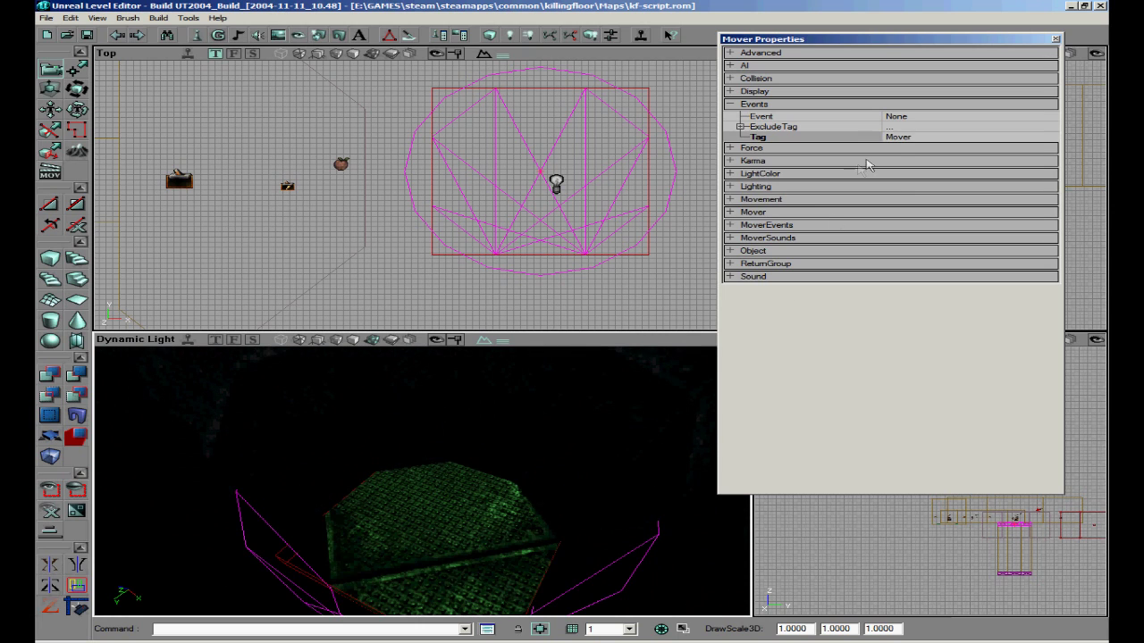
pyautogui.click(904, 148)
pyautogui.click(906, 136)
pyautogui.click(782, 149)
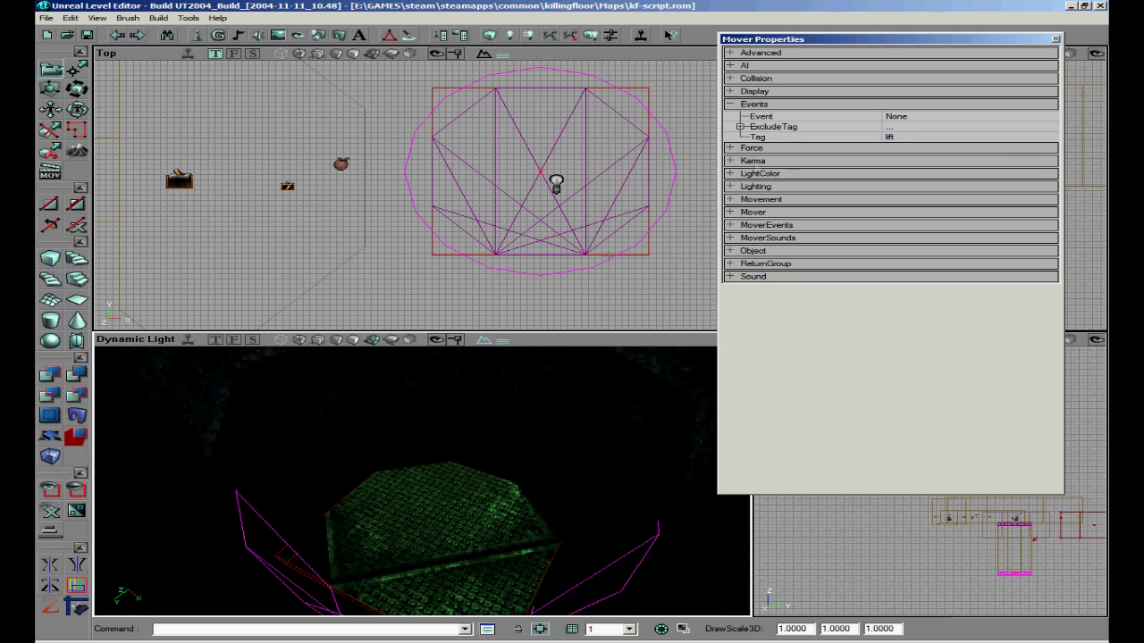
# Set the lift mover's InitialState to TriggerToggle
pyautogui.moveTo(490, 524)
pyautogui.mouseDown()
pyautogui.moveTo(421, 467)
pyautogui.moveTo(487, 523)
pyautogui.mouseUp()
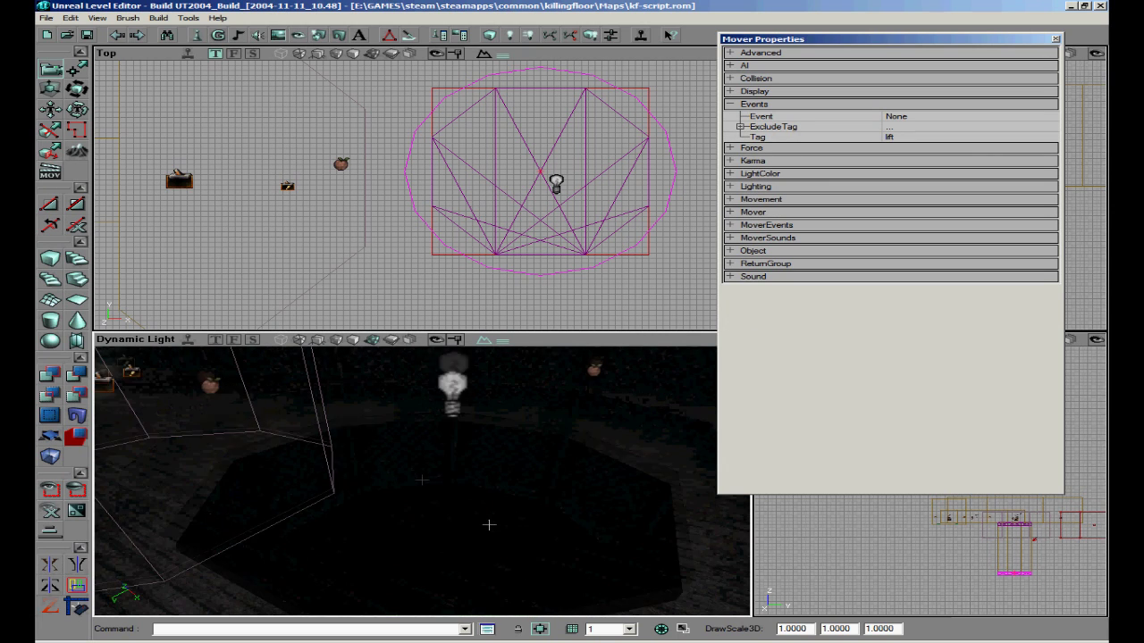
pyautogui.rightClick(487, 554)
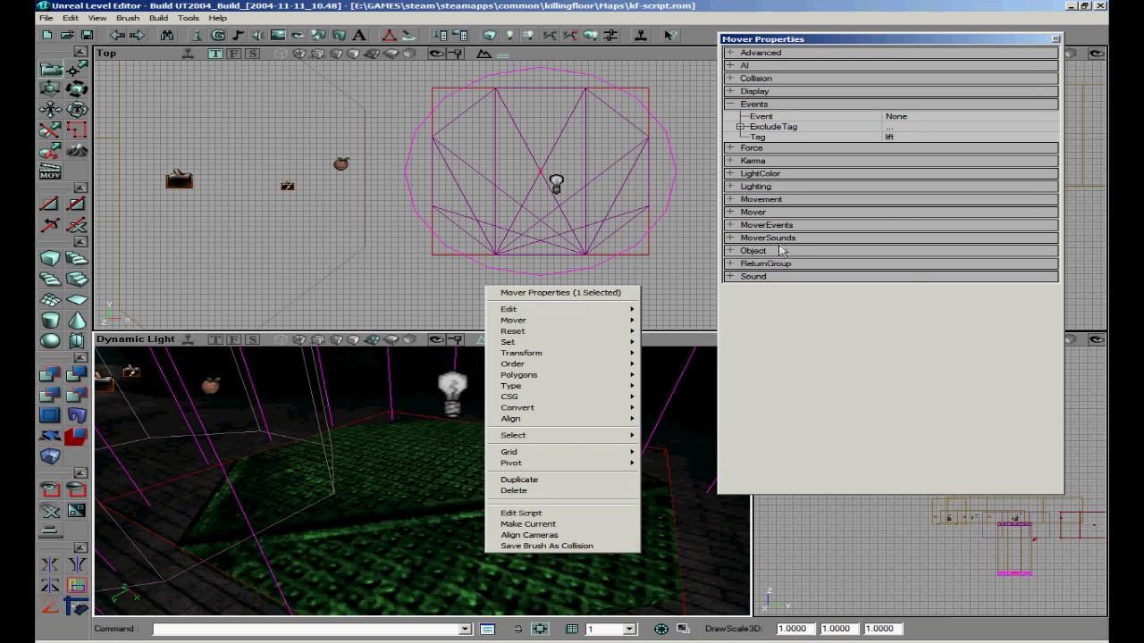
pyautogui.click(780, 251)
pyautogui.click(953, 273)
pyautogui.click(1049, 272)
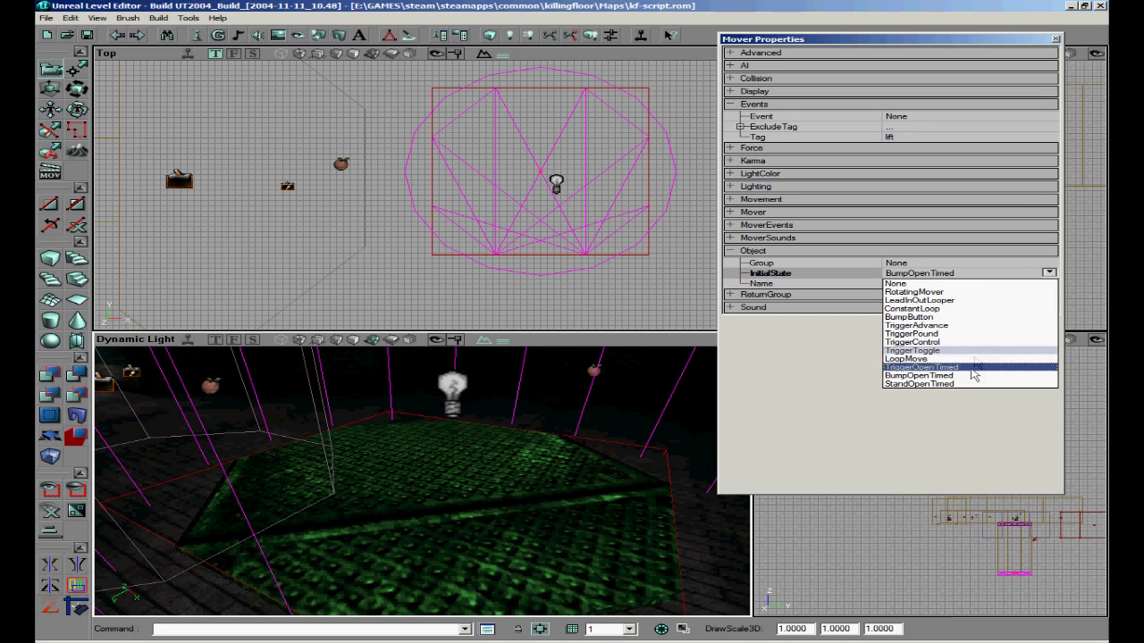
pyautogui.click(922, 350)
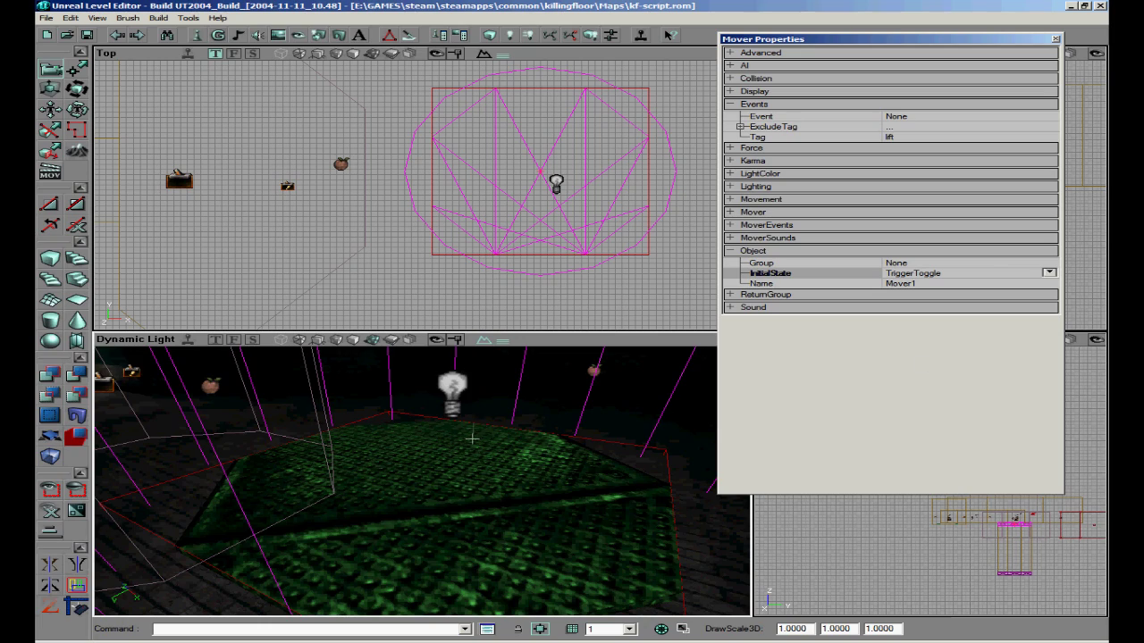
# Place a duplicate of the ScriptedTrigger at the centre of the lift and rotate it to face the original
pyautogui.moveTo(422, 481); pyautogui.dragTo(422, 481, button='right')
pyautogui.moveTo(421, 481); pyautogui.dragTo(422, 481)
pyautogui.moveTo(422, 480); pyautogui.dragTo(422, 482, button='right')
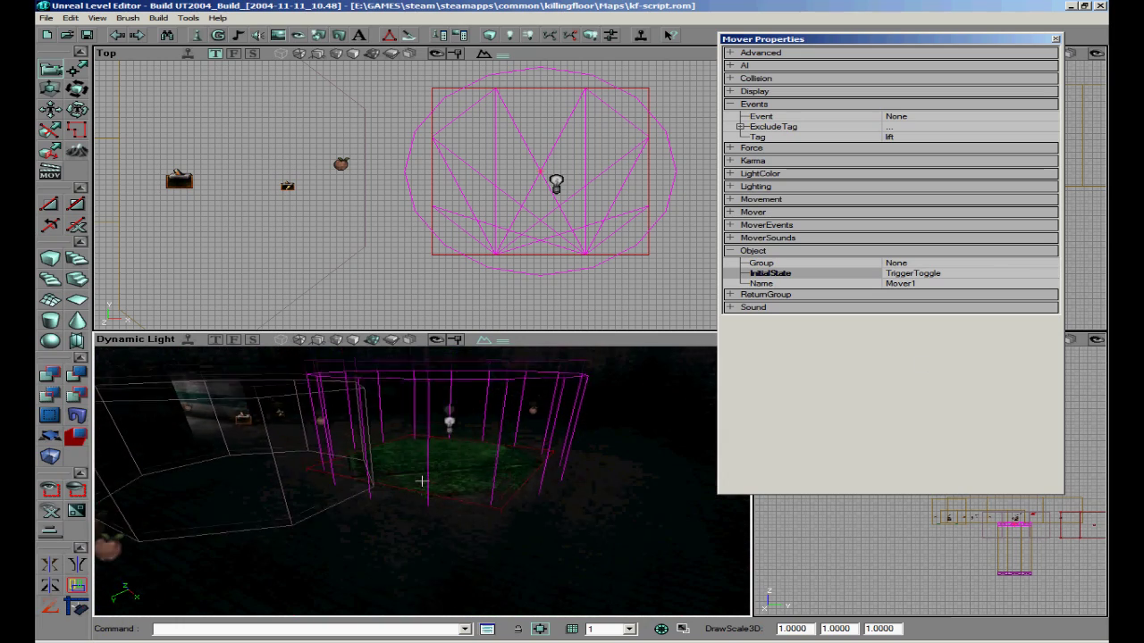
pyautogui.moveTo(421, 481); pyautogui.dragTo(421, 480)
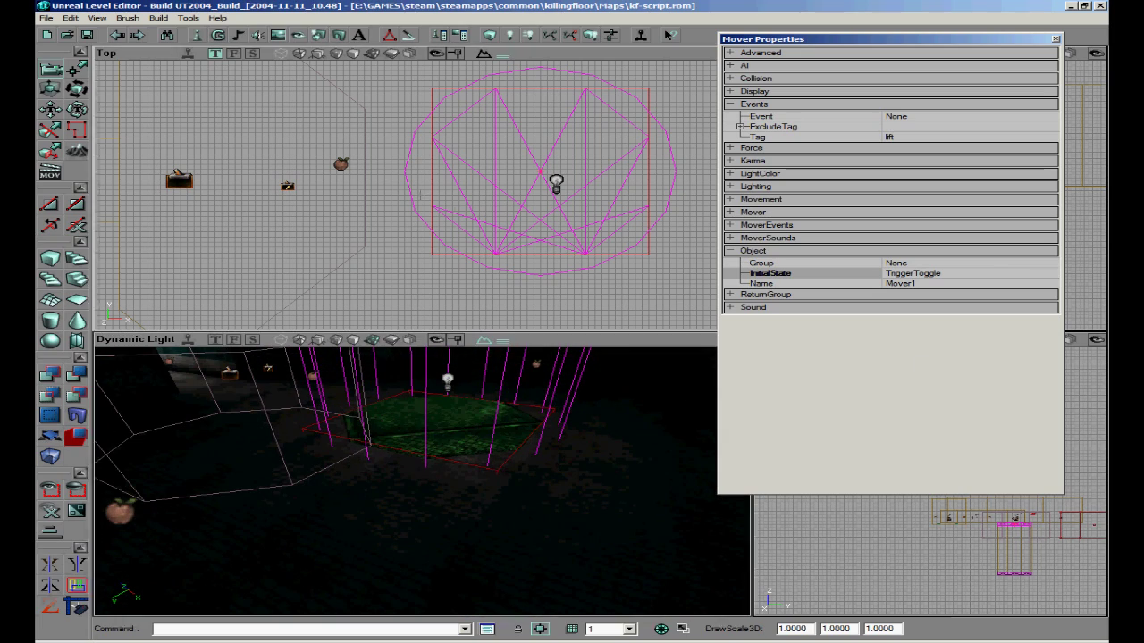
pyautogui.moveTo(420, 195); pyautogui.dragTo(433, 196)
pyautogui.click(381, 184)
pyautogui.hotkey('ctrl', 'w')
pyautogui.moveTo(455, 432); pyautogui.dragTo(421, 481, button='right')
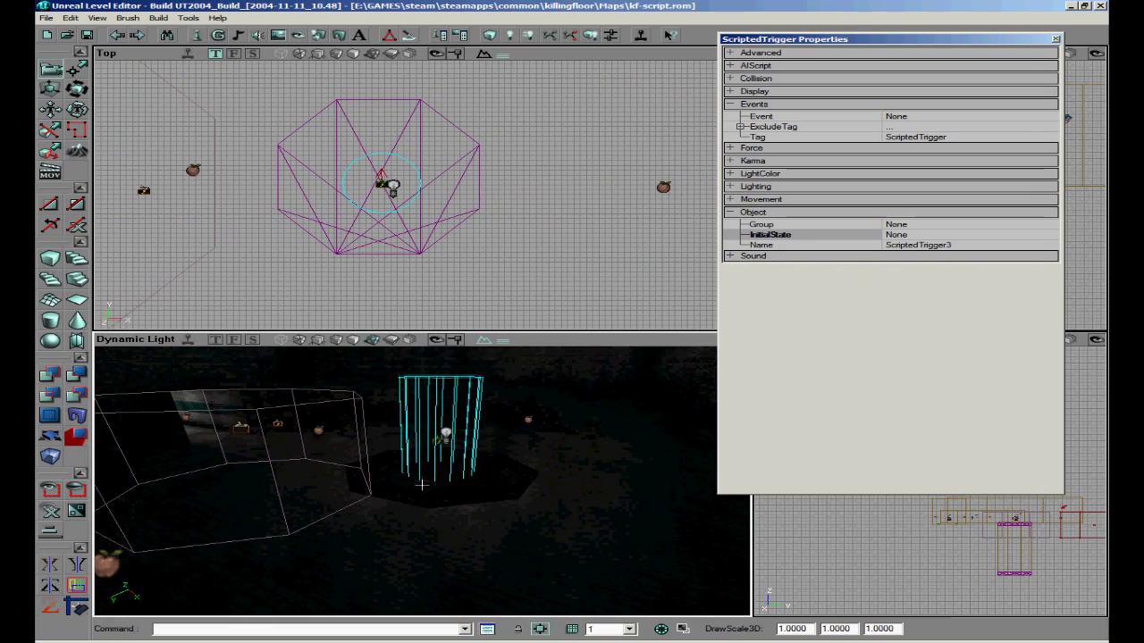
pyautogui.moveTo(421, 480); pyautogui.dragTo(440, 367)
pyautogui.click(659, 197)
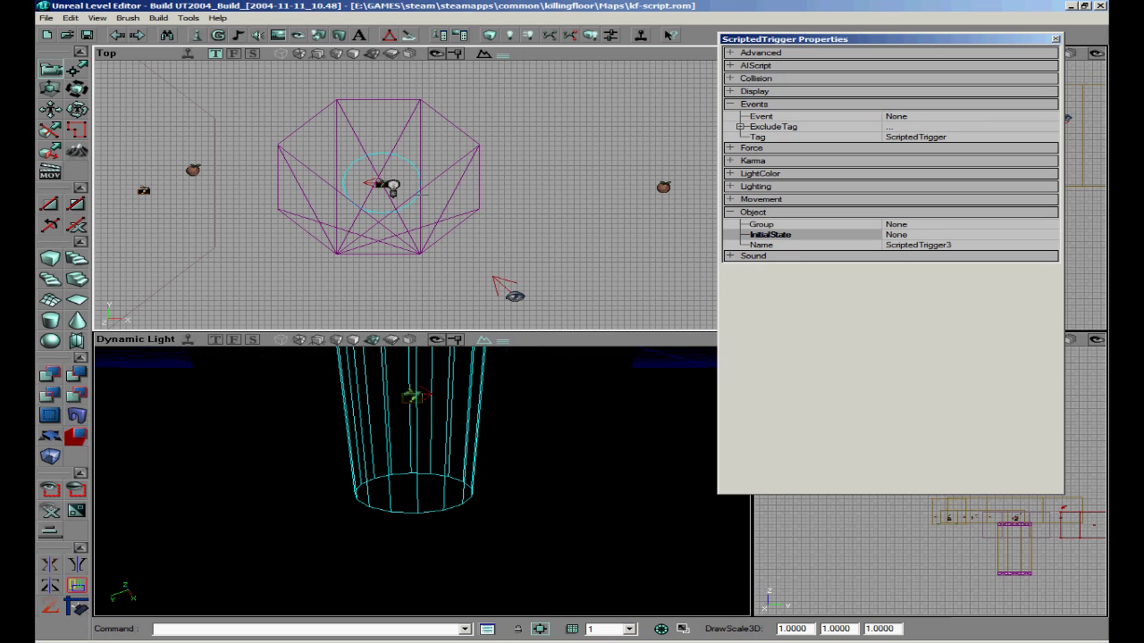
pyautogui.moveTo(542, 452); pyautogui.dragTo(488, 456)
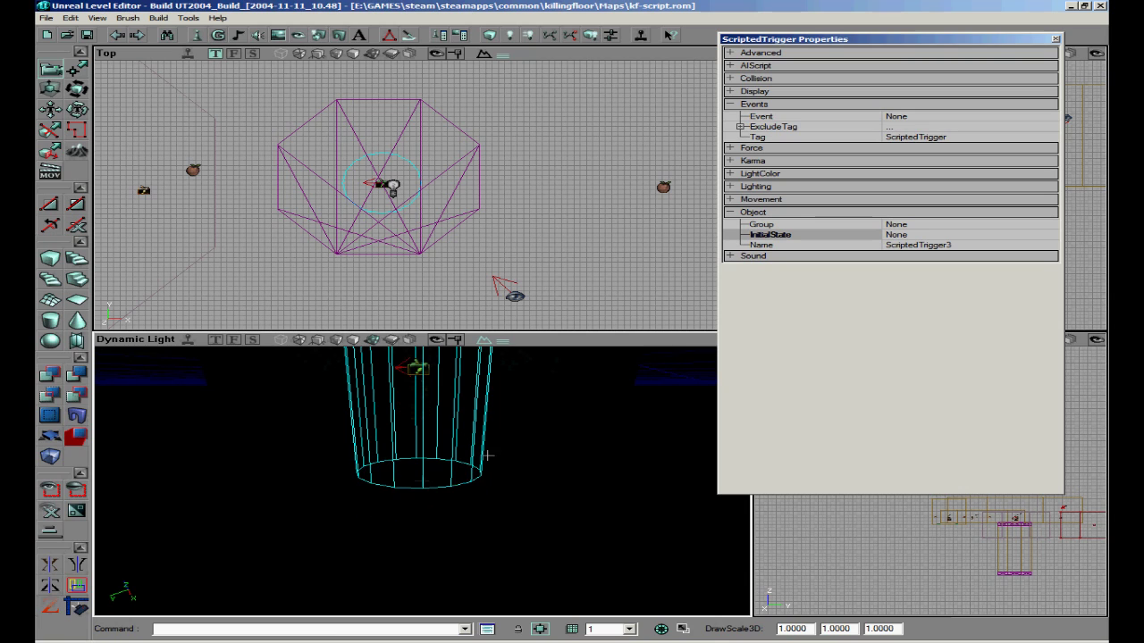
# Review the duplicated ScriptedTrigger's actions and delete its TRIGGEREVENT action
pyautogui.click(754, 211)
pyautogui.click(767, 69)
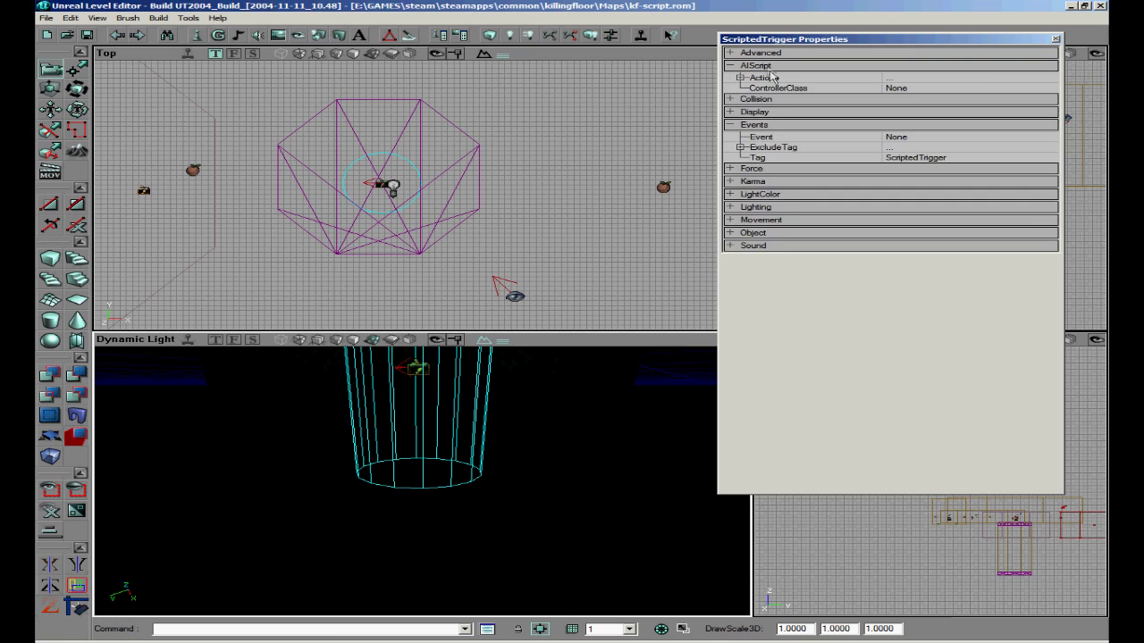
pyautogui.click(771, 77)
pyautogui.click(927, 88)
pyautogui.click(915, 99)
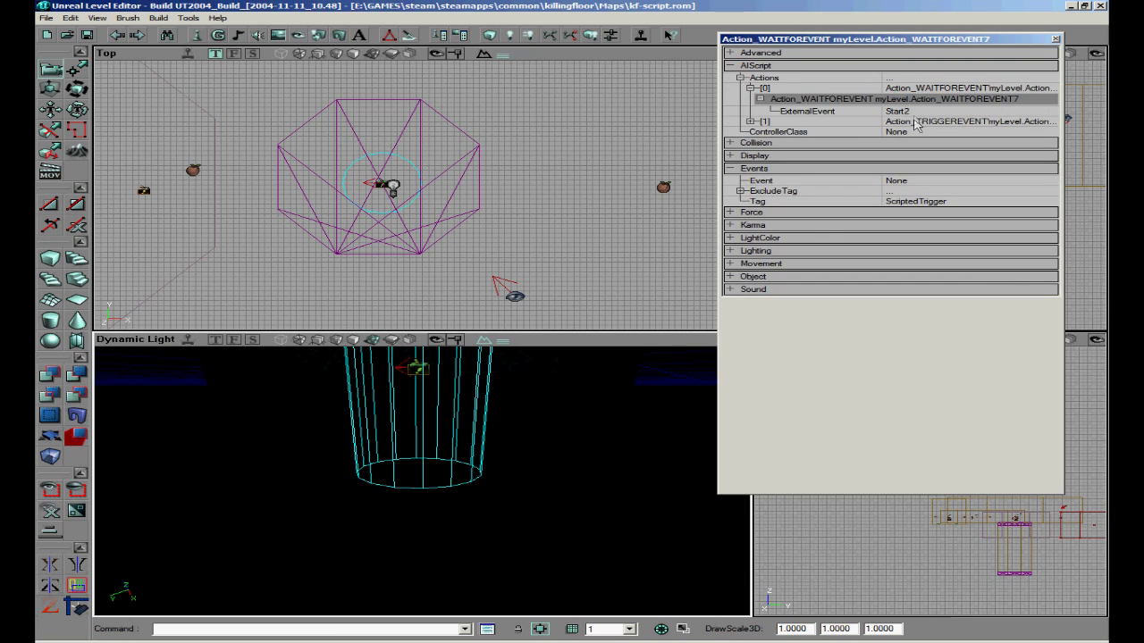
pyautogui.click(916, 121)
pyautogui.click(1015, 122)
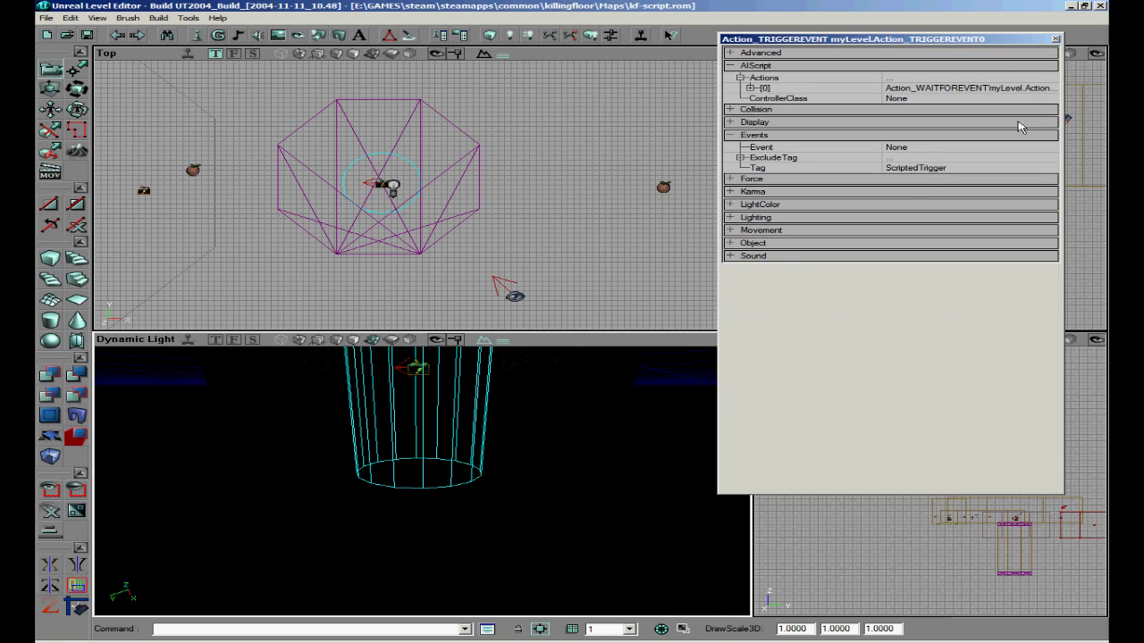
# Add an ACTION_SpawnActor entry after the WAITFOREVENT action in the lift's ScriptedTrigger
pyautogui.click(1049, 77)
pyautogui.click(1046, 77)
pyautogui.click(1023, 110)
pyautogui.click(1025, 109)
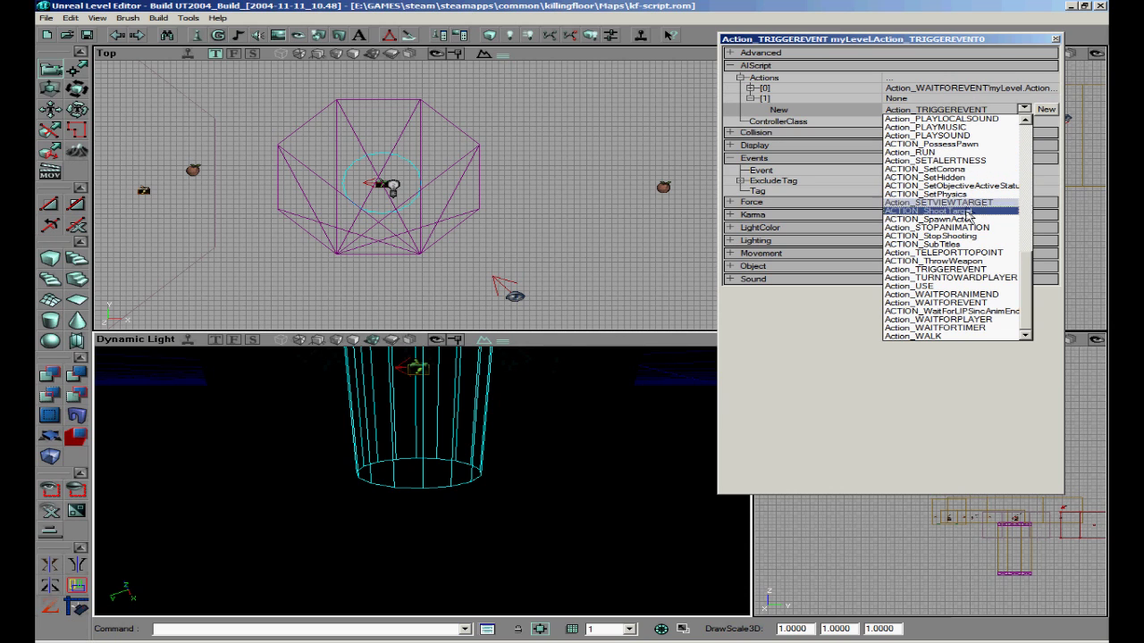
pyautogui.click(947, 219)
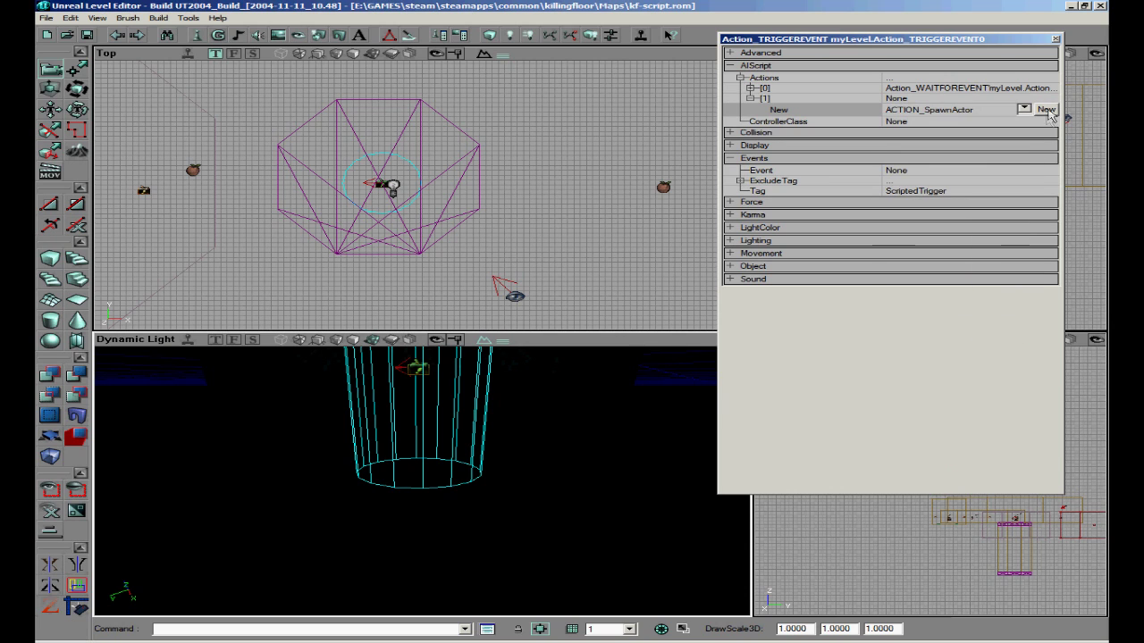
pyautogui.click(1046, 110)
# Set the SpawnActor action's ActorClass to ZombieBoss and close the trigger's properties
pyautogui.click(1050, 122)
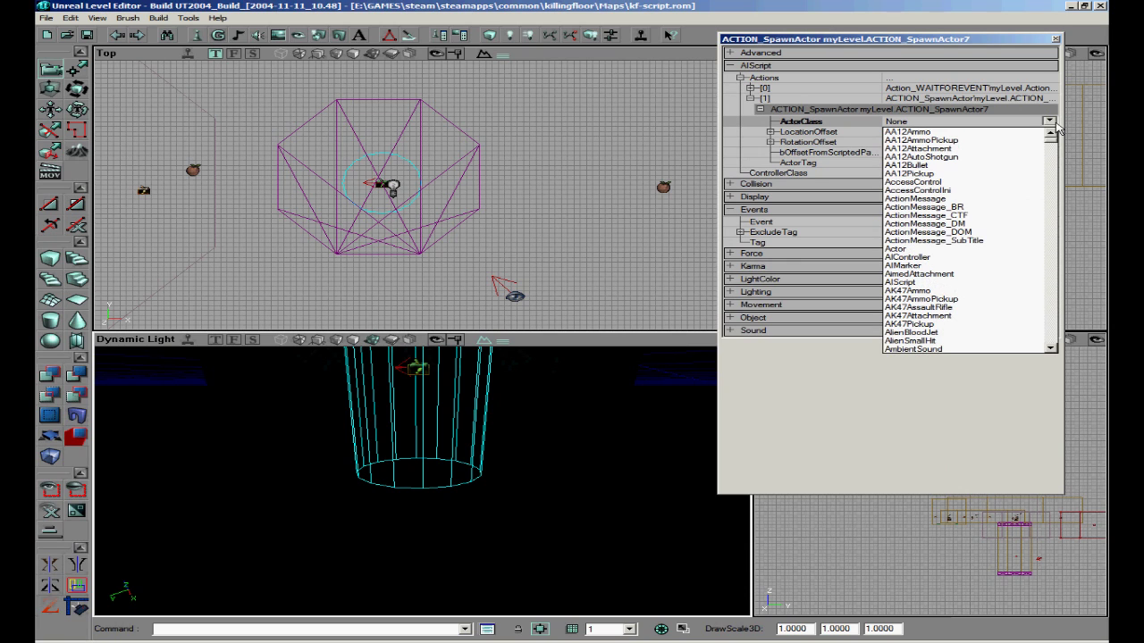
pyautogui.press('z')
pyautogui.press('Down')
pyautogui.press('Down')
pyautogui.press('Down')
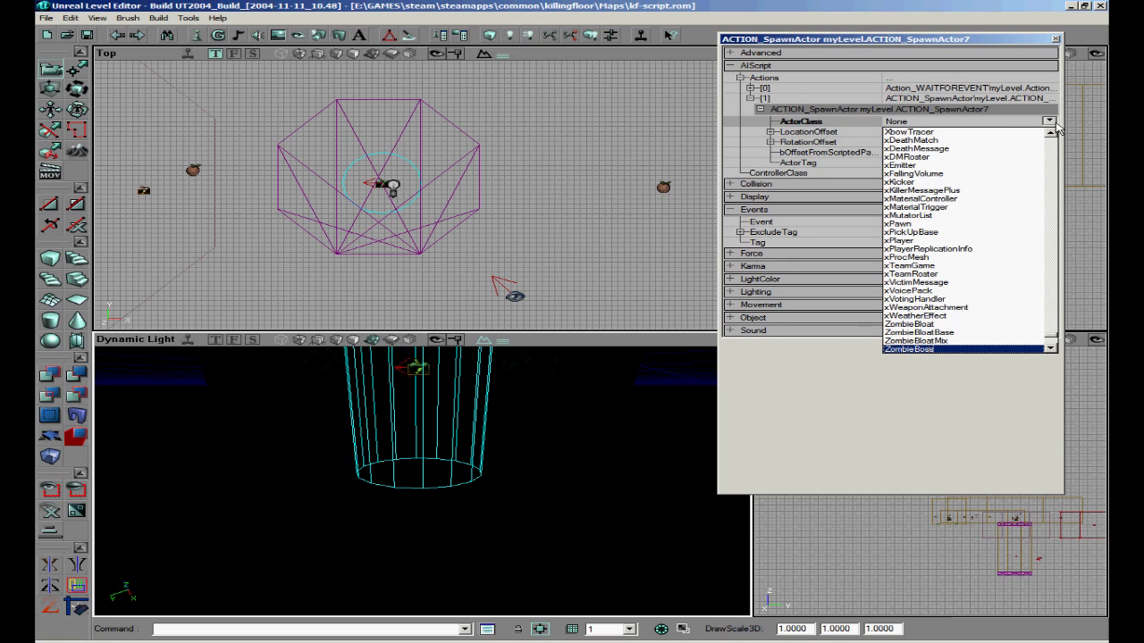
pyautogui.click(934, 349)
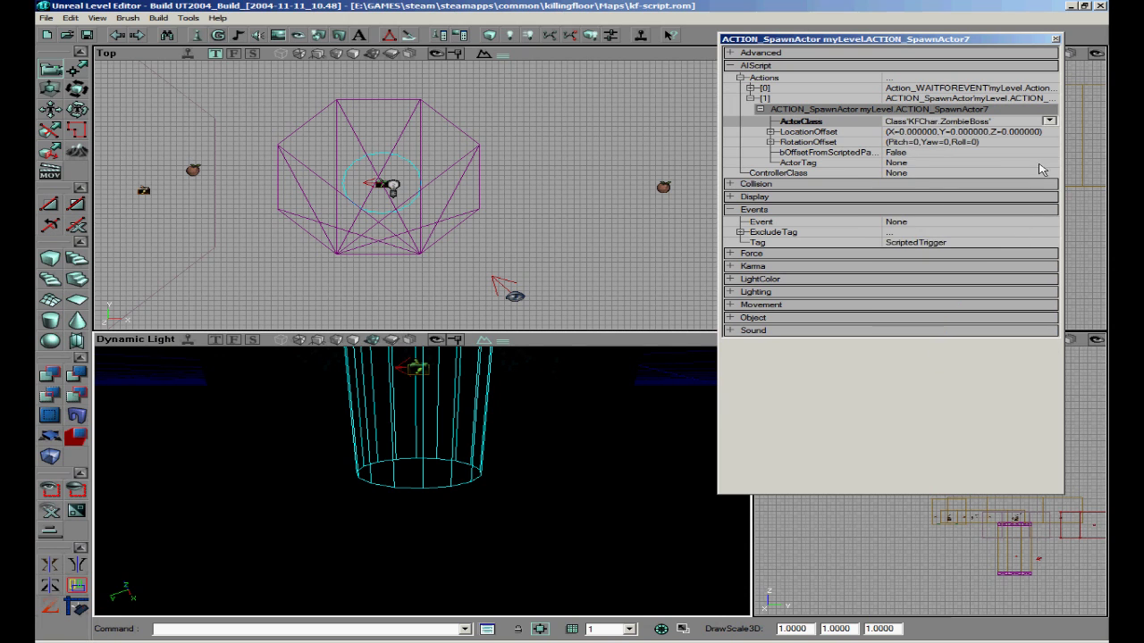
pyautogui.click(1056, 40)
# Build a cube brush with height, width and breadth all set to 128
pyautogui.scroll(-5, 418, 200)
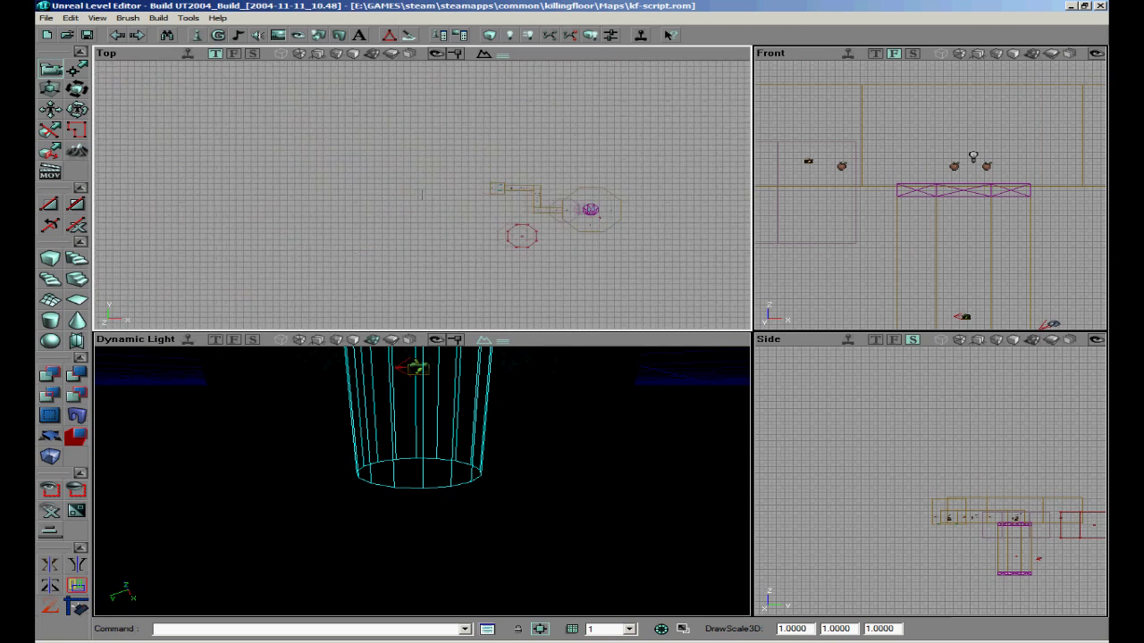
pyautogui.scroll(3, 421, 195)
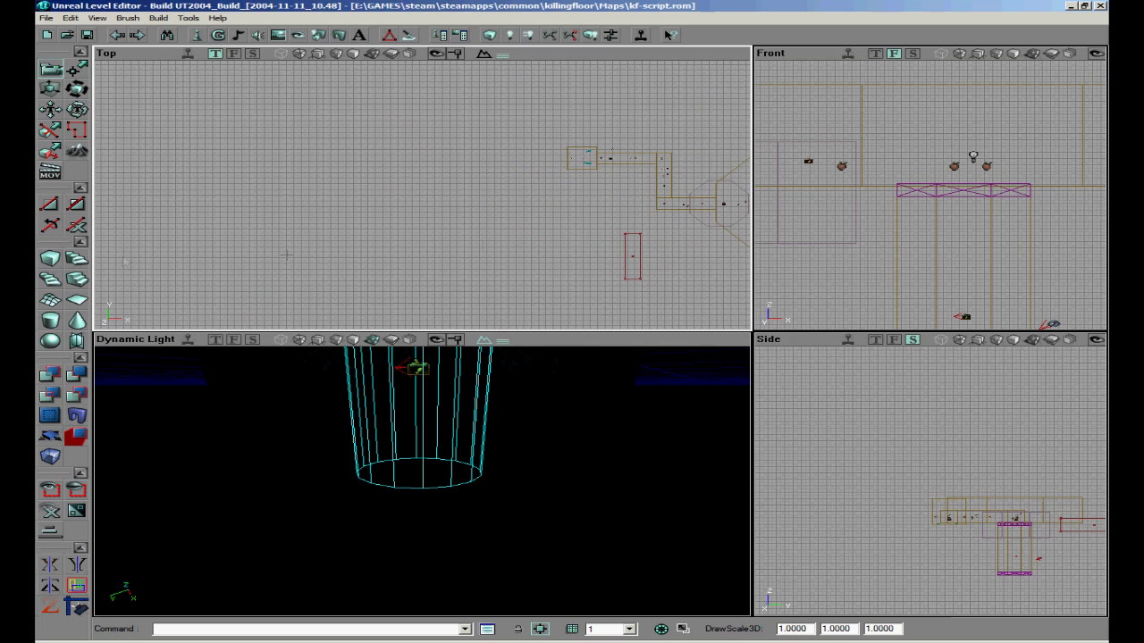
pyautogui.rightClick(45, 257)
pyautogui.click(224, 295)
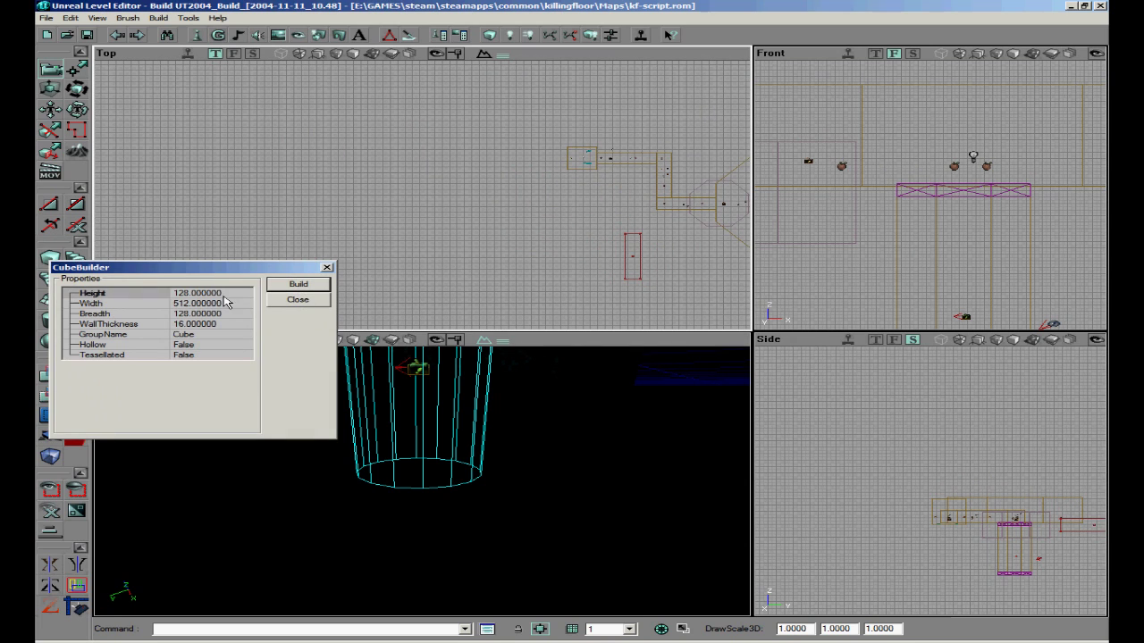
pyautogui.write('128')
pyautogui.click(213, 303)
pyautogui.write('128')
pyautogui.click(222, 313)
pyautogui.write('12')
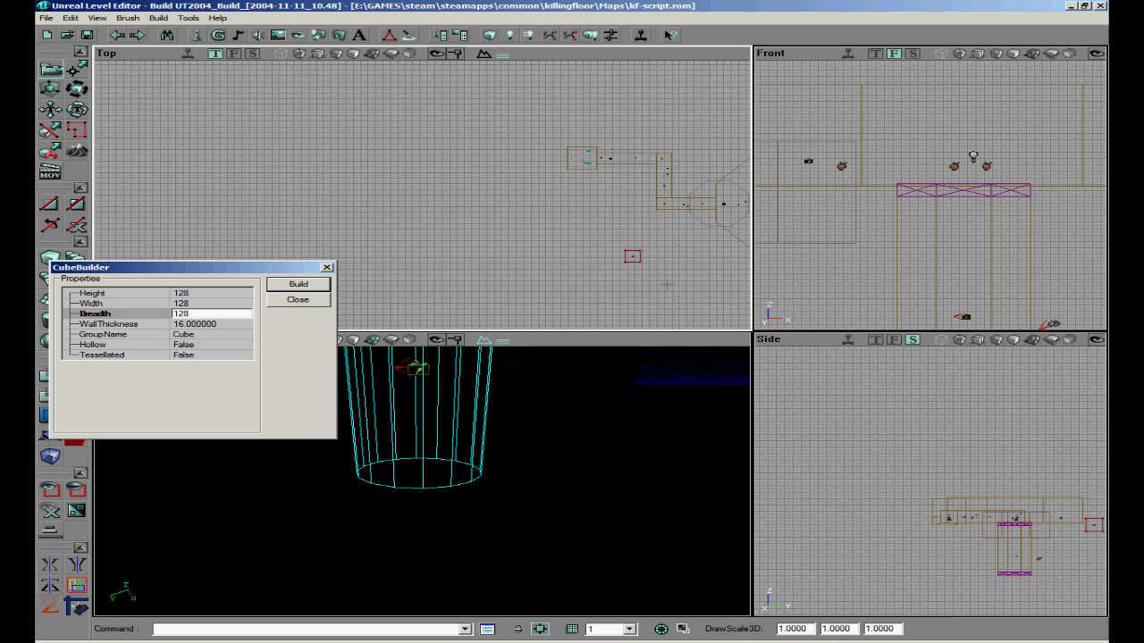
# Move the 128-unit cube brush far away from the level's rooms in the Top view
pyautogui.click(633, 254)
pyautogui.scroll(-8, 633, 254)
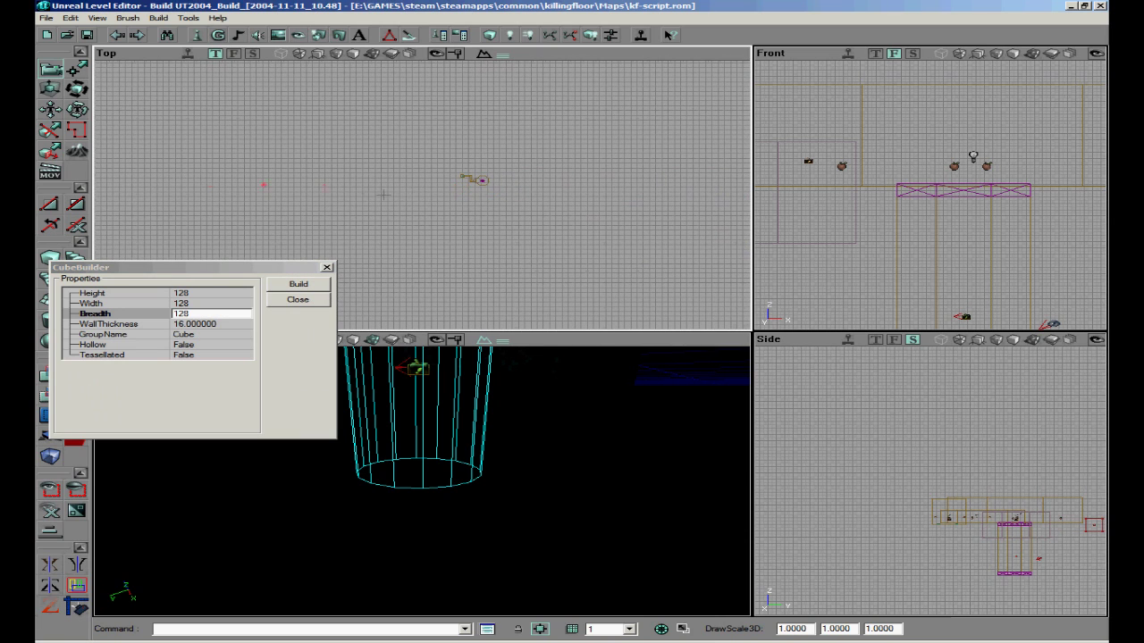
pyautogui.click(327, 268)
pyautogui.scroll(8, 424, 195)
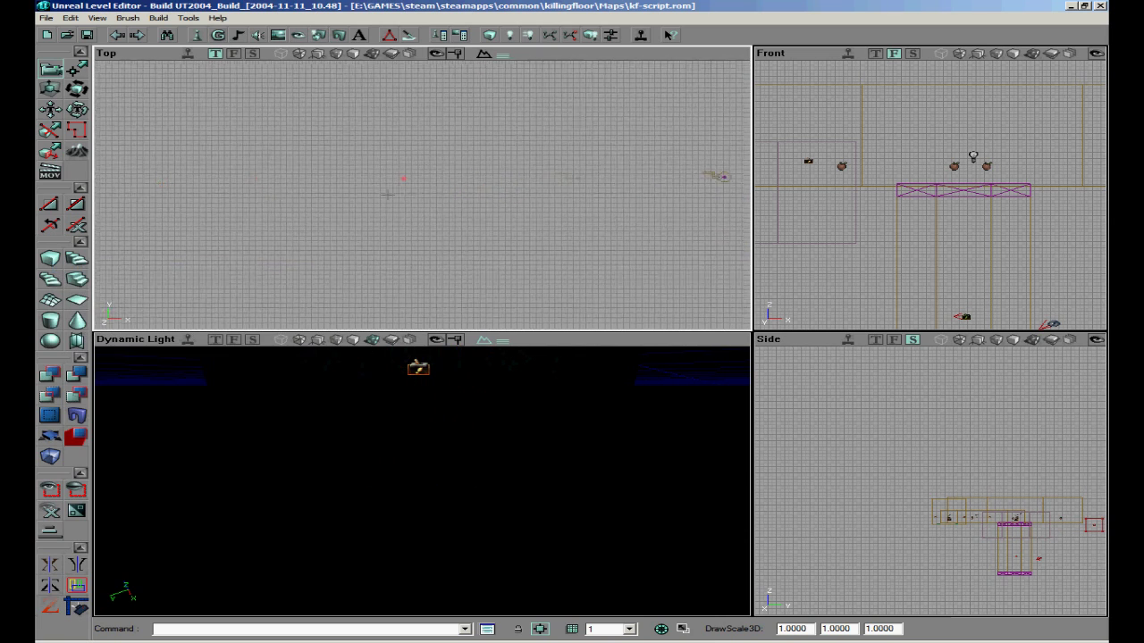
pyautogui.scroll(3, 425, 195)
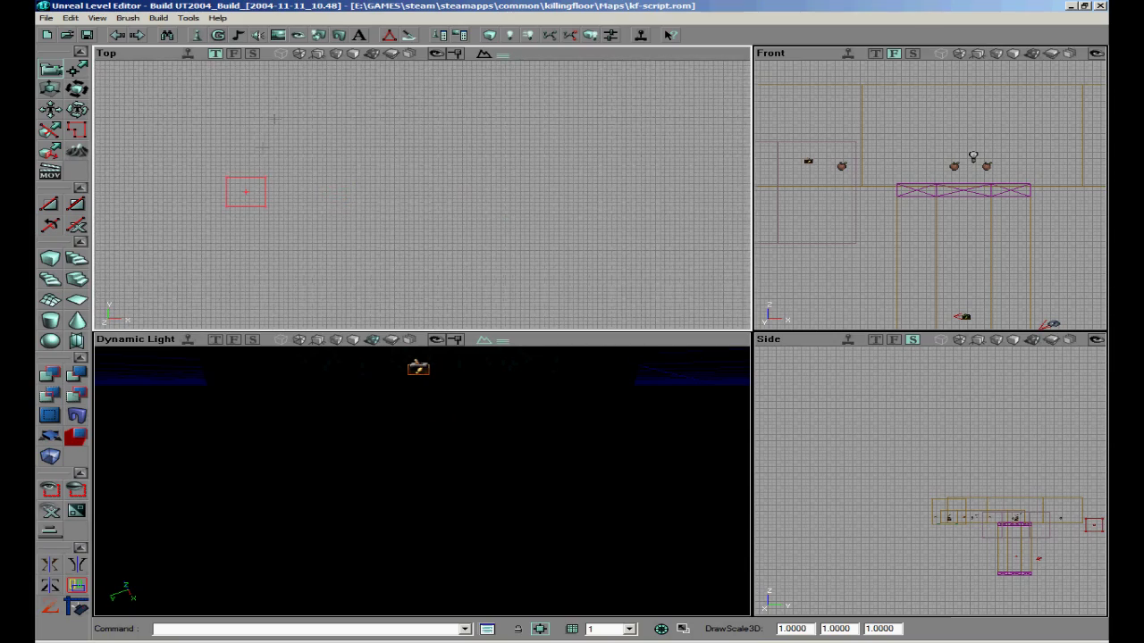
# Choose the PCScreen texture from the KillingFloorLabTextures package for the isolated cube room
pyautogui.click(279, 37)
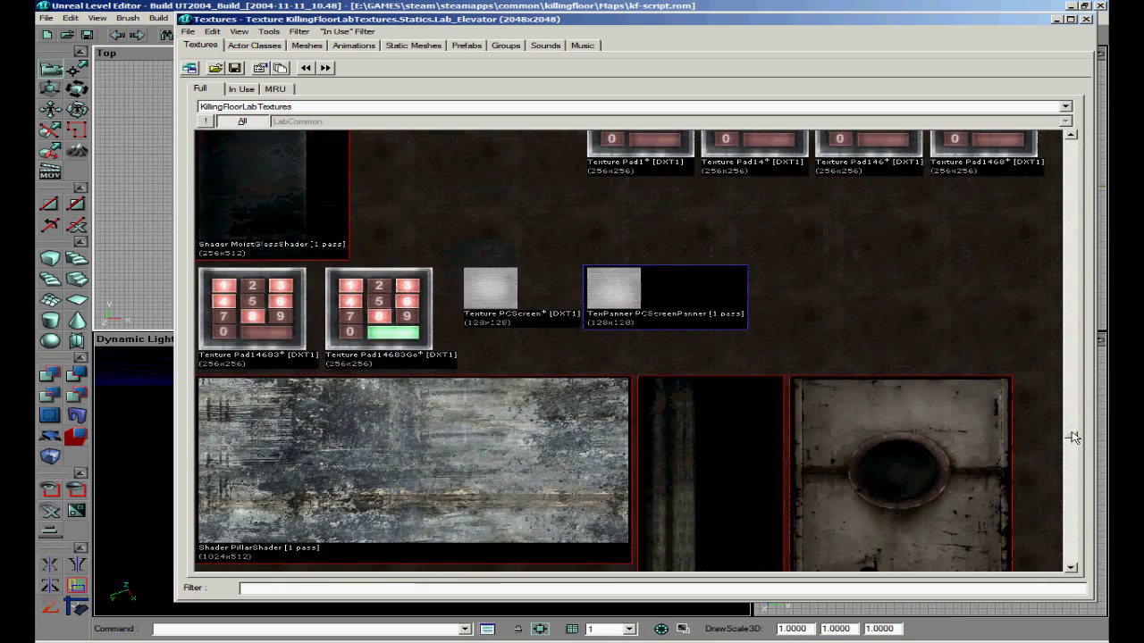
pyautogui.click(502, 304)
pyautogui.click(1087, 19)
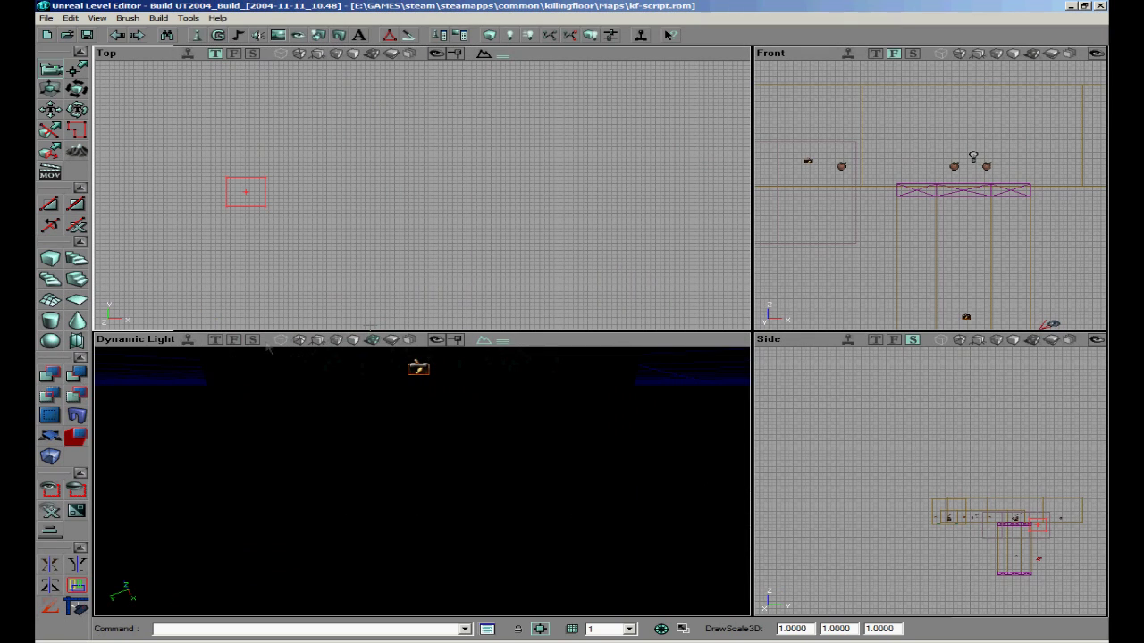
# Select the ZombieClot class under Pawn, UnrealPawn, xPawn, Monster, Skaarj, KFMonster and ZombieClotBase in the actor classes
pyautogui.moveTo(427, 476); pyautogui.dragTo(487, 101, button='right')
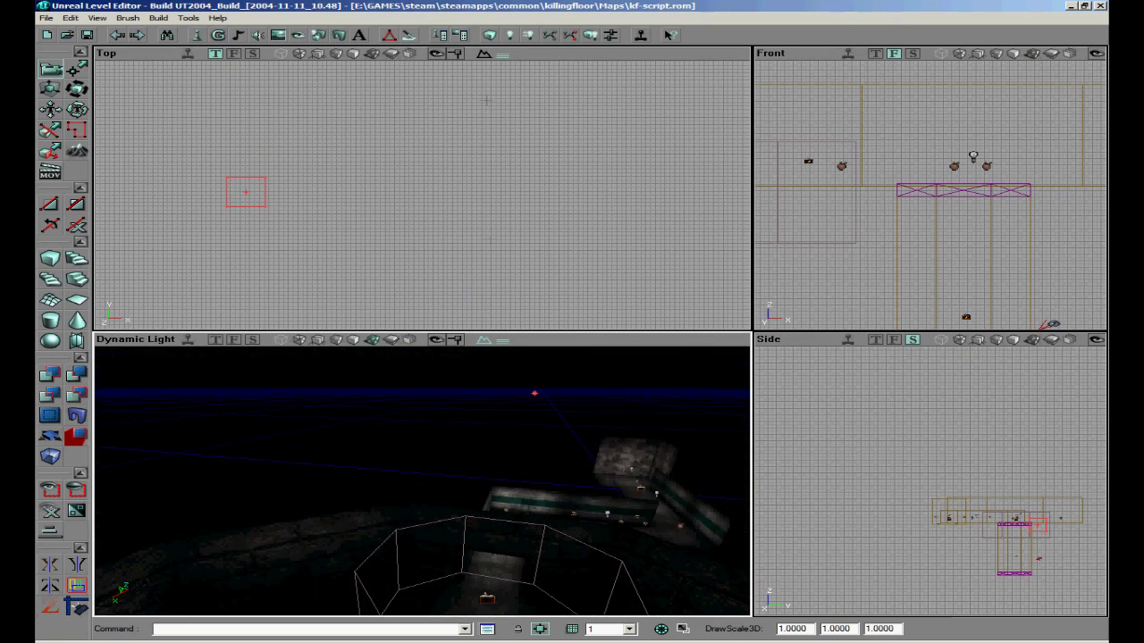
pyautogui.click(253, 36)
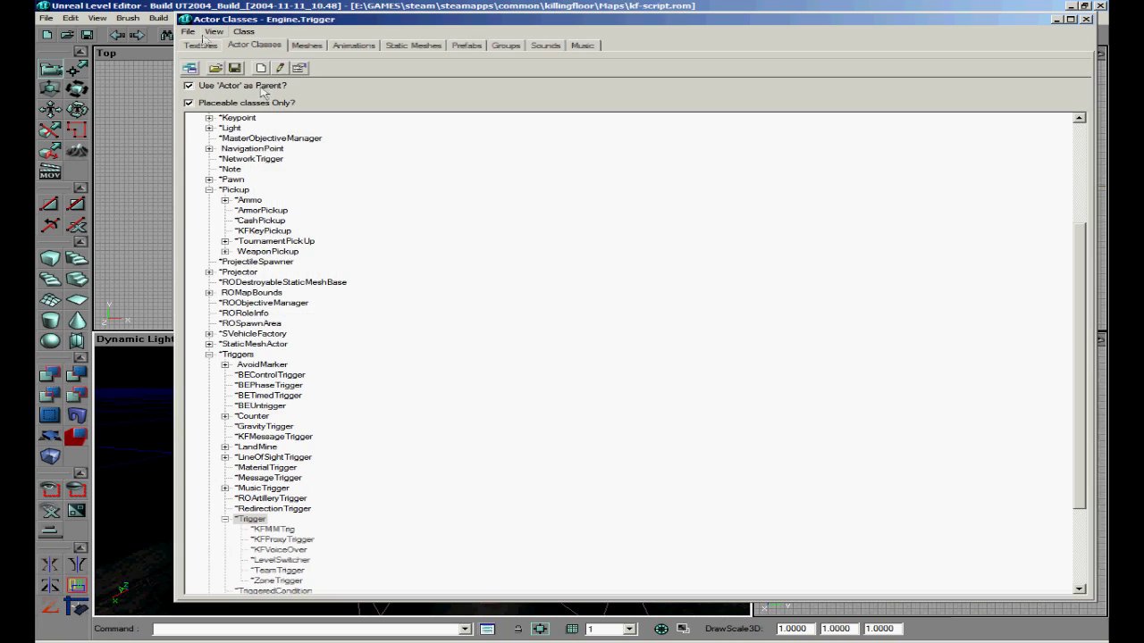
pyautogui.click(211, 356)
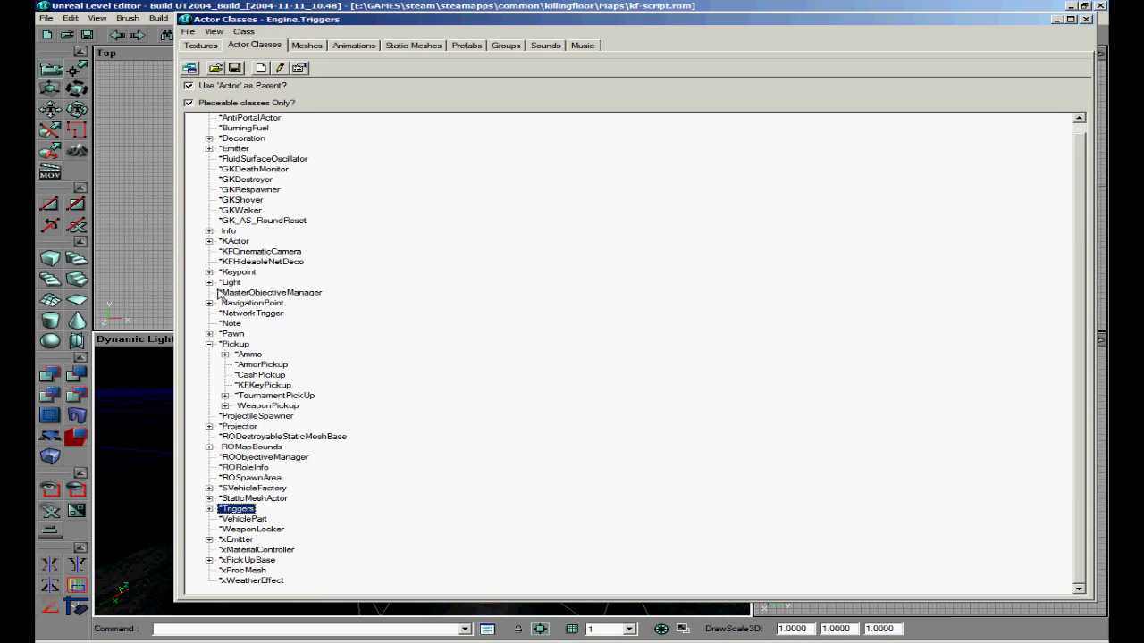
pyautogui.click(208, 333)
pyautogui.click(224, 364)
pyautogui.click(241, 375)
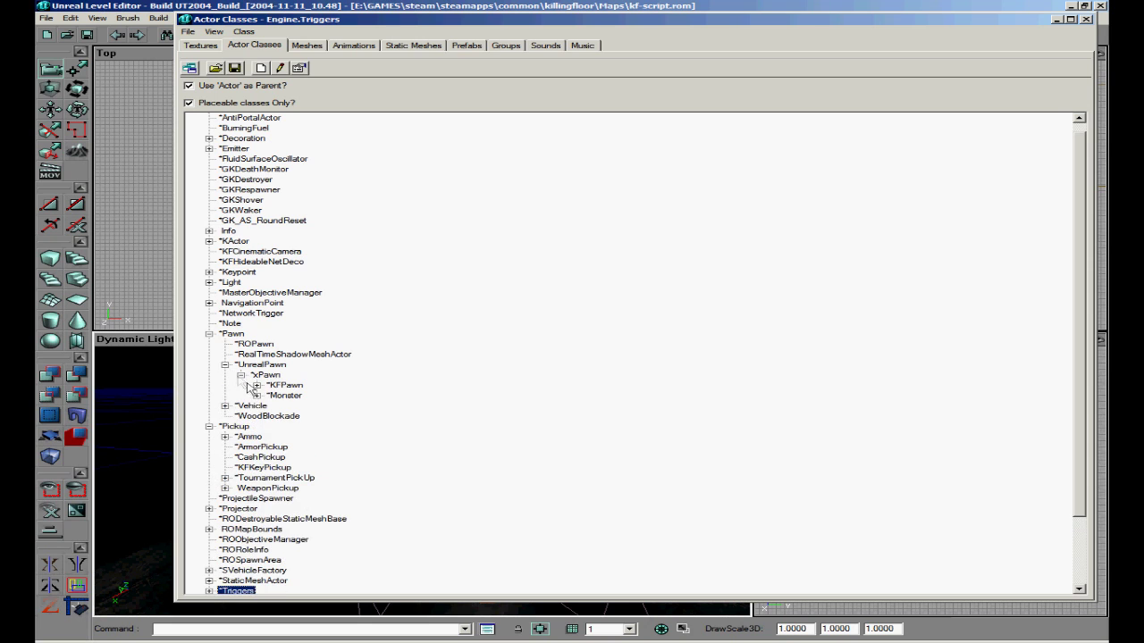
pyautogui.click(257, 395)
pyautogui.click(272, 416)
pyautogui.click(289, 427)
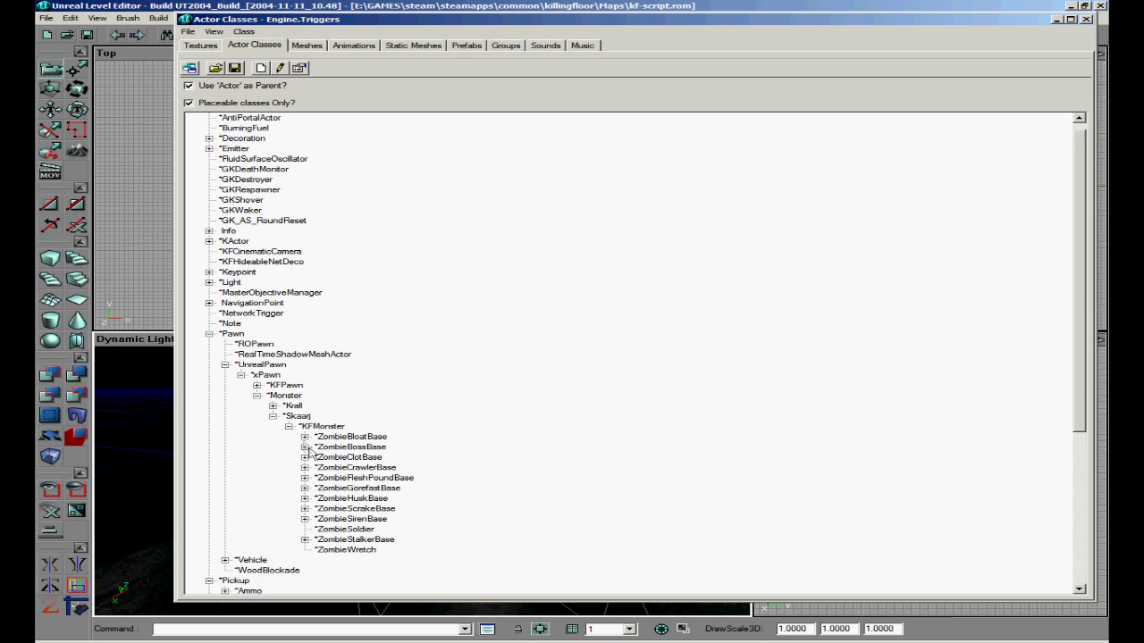
pyautogui.click(304, 457)
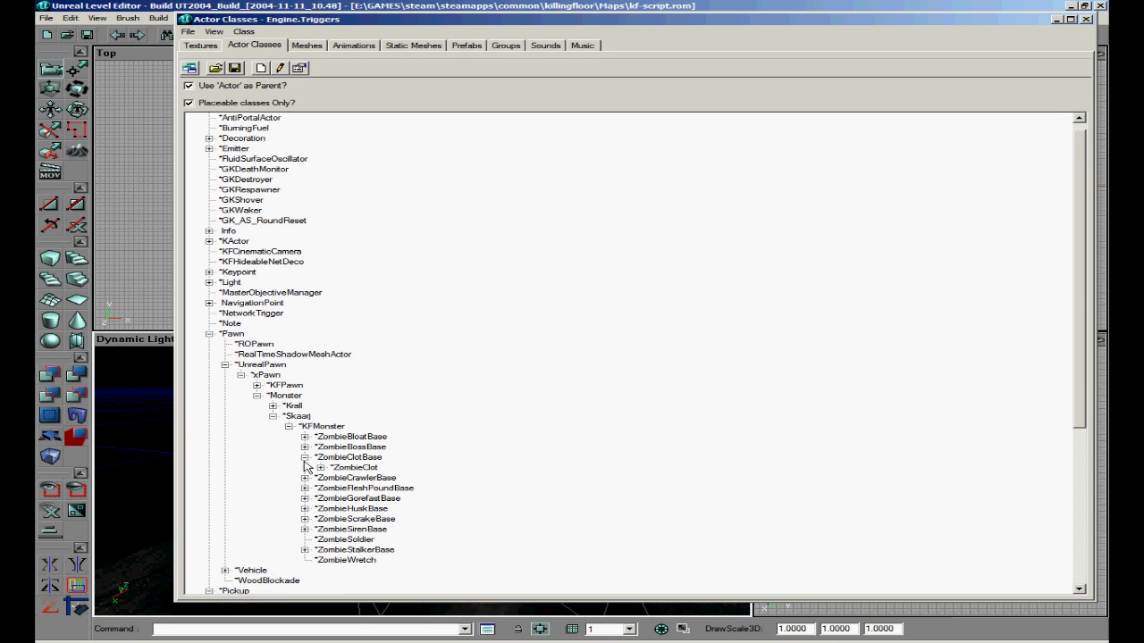
pyautogui.click(321, 467)
pyautogui.click(357, 467)
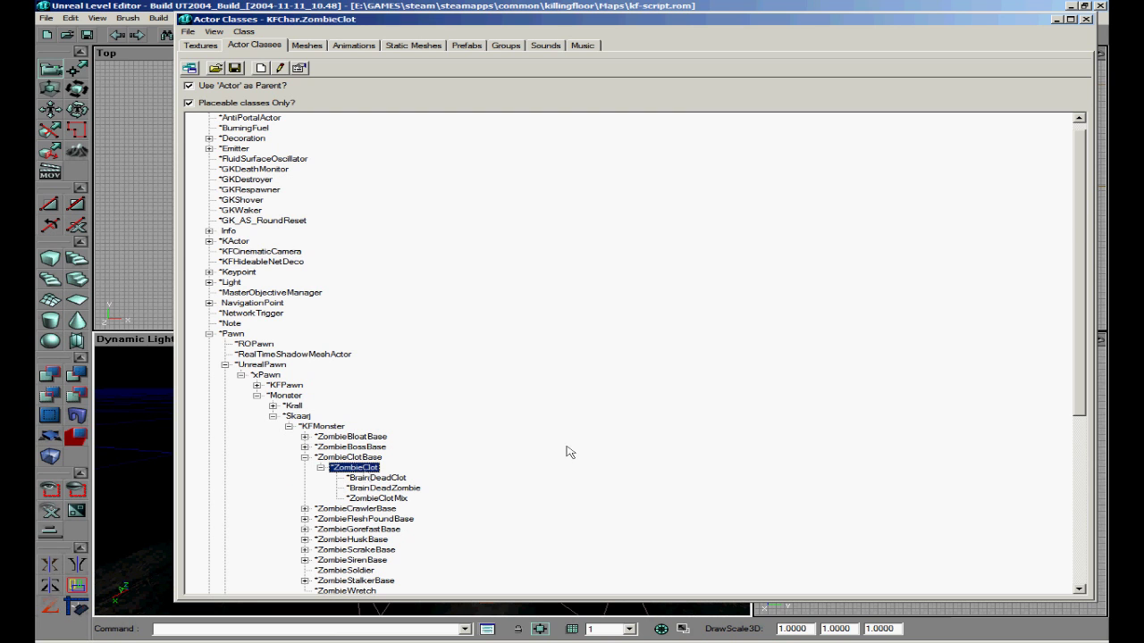
pyautogui.click(1087, 20)
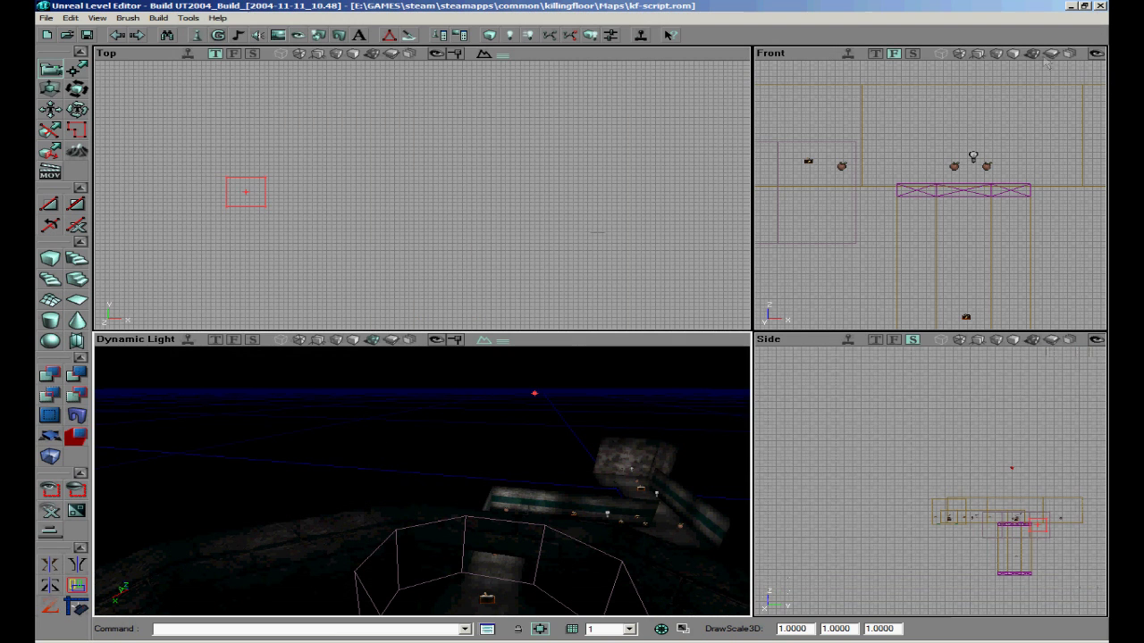
# Add a ZombieClot on the floor of the isolated cube room
pyautogui.rightClick(242, 197)
pyautogui.click(294, 215)
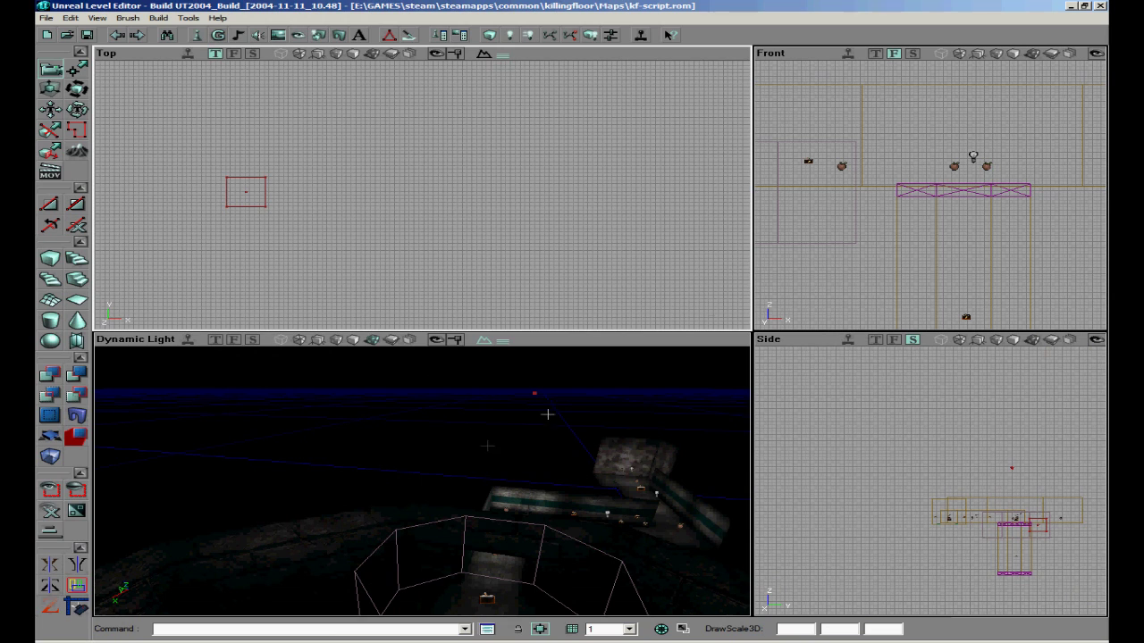
pyautogui.moveTo(422, 480)
pyautogui.mouseDown(button='right')
pyautogui.moveTo(424, 470)
pyautogui.moveTo(421, 482)
pyautogui.mouseUp(button='right')
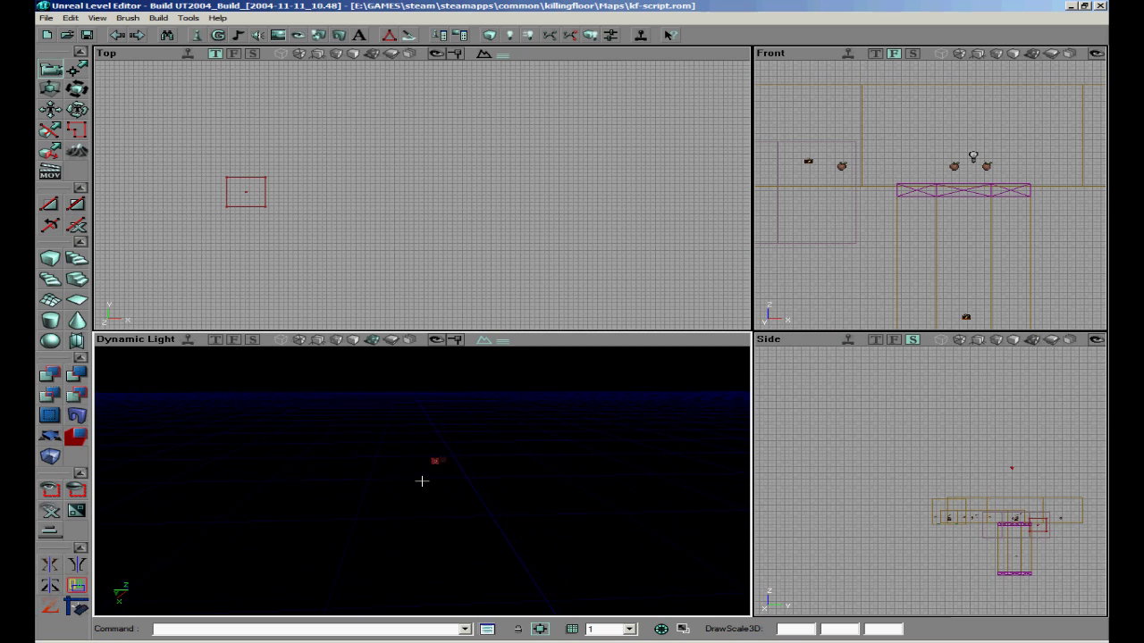
pyautogui.moveTo(419, 351); pyautogui.dragTo(414, 452)
pyautogui.rightClick(420, 503)
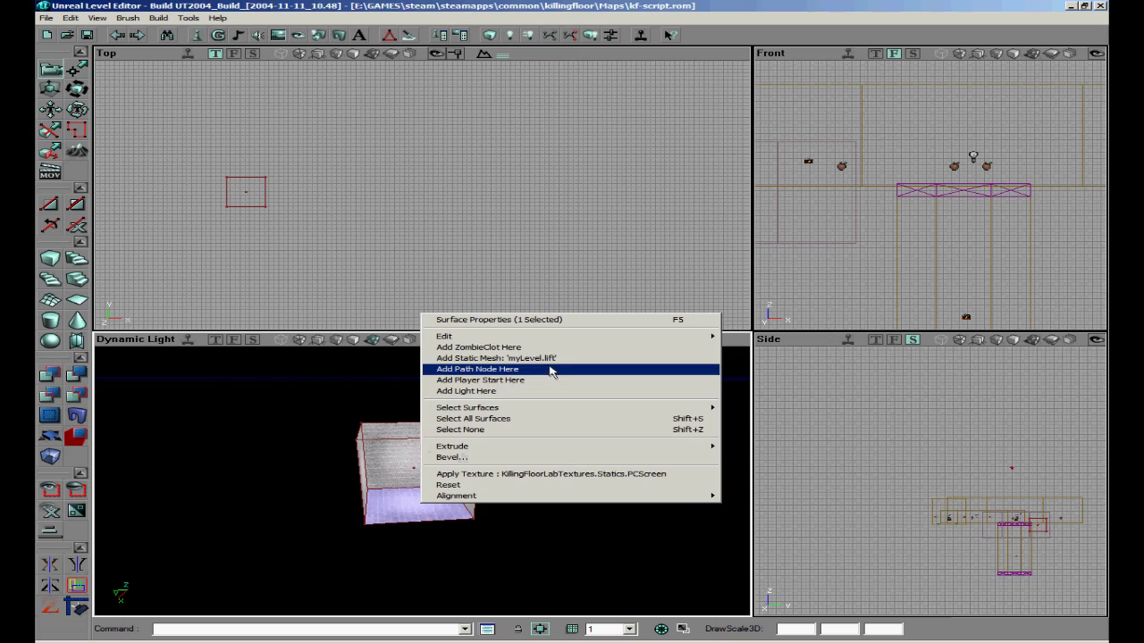
pyautogui.click(539, 347)
# Rebuild the map's geometry and lighting
pyautogui.moveTo(509, 479); pyautogui.dragTo(422, 482)
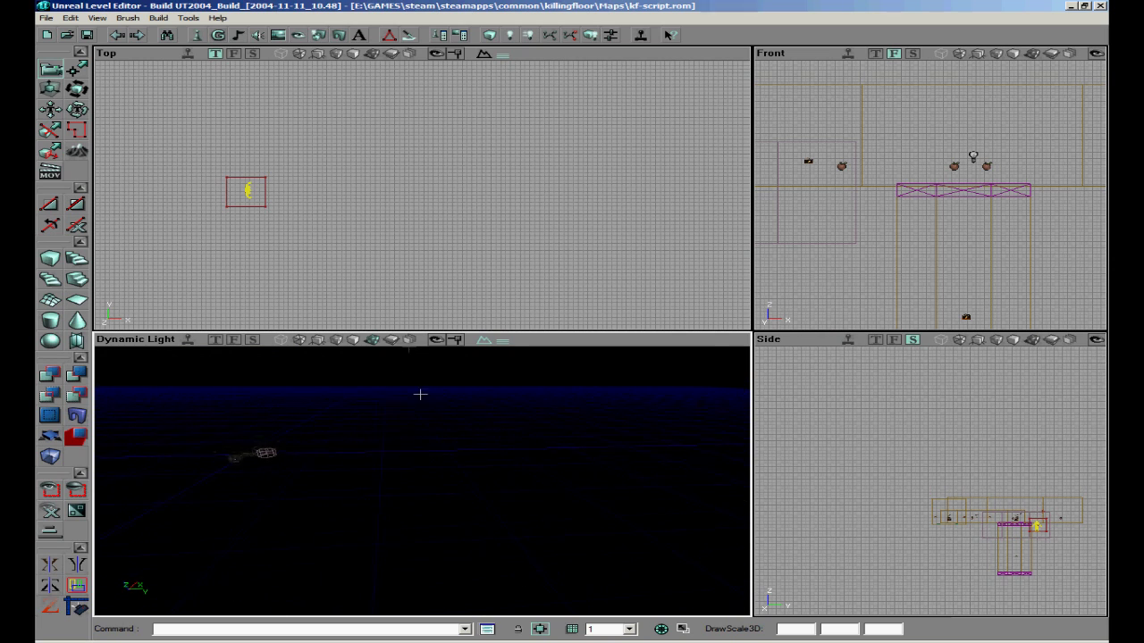
pyautogui.moveTo(422, 481); pyautogui.dragTo(416, 104)
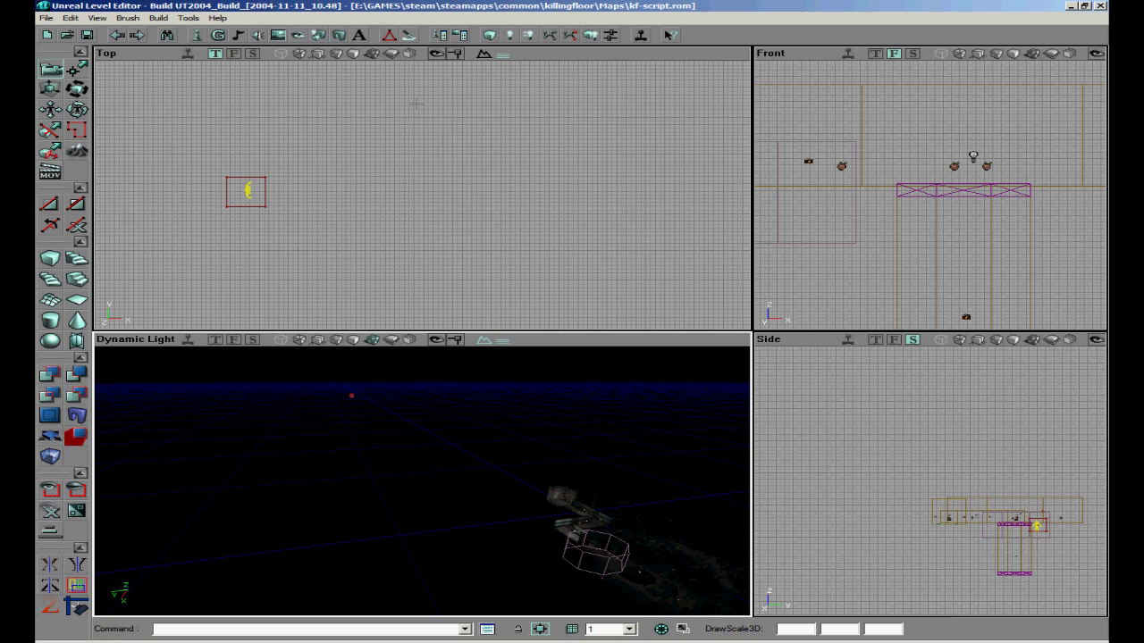
pyautogui.click(159, 18)
pyautogui.click(180, 105)
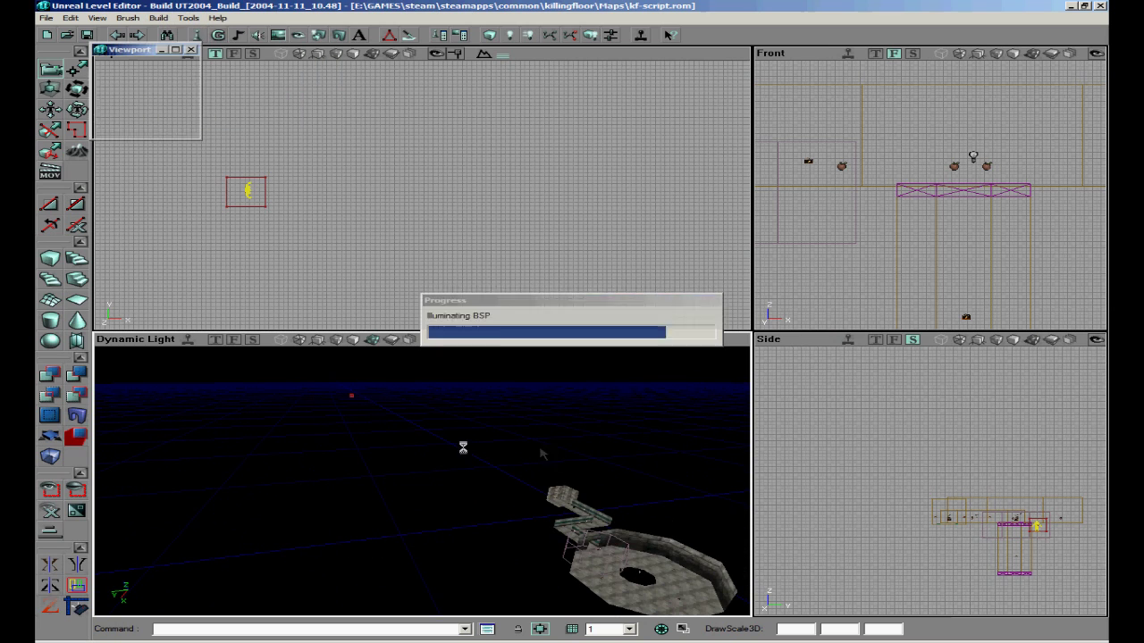
# Inspect the rebuilt zones in Zone/Portal mode and the isolated room's position in the orthographic views, then return to Dynamic Light
pyautogui.click(391, 339)
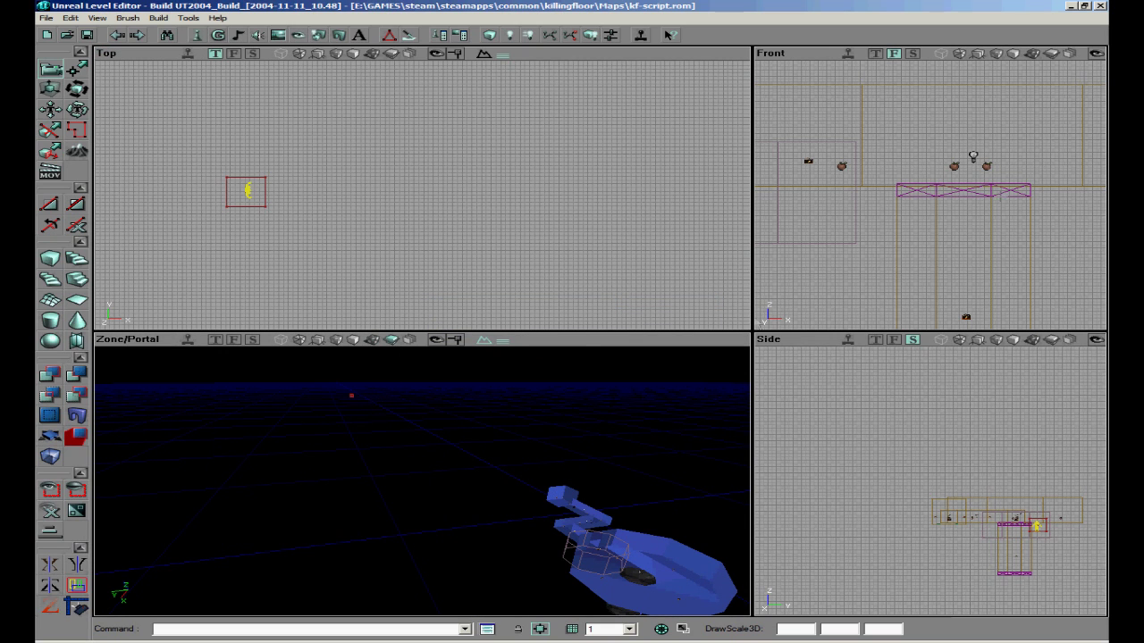
pyautogui.scroll(-10, 930, 189)
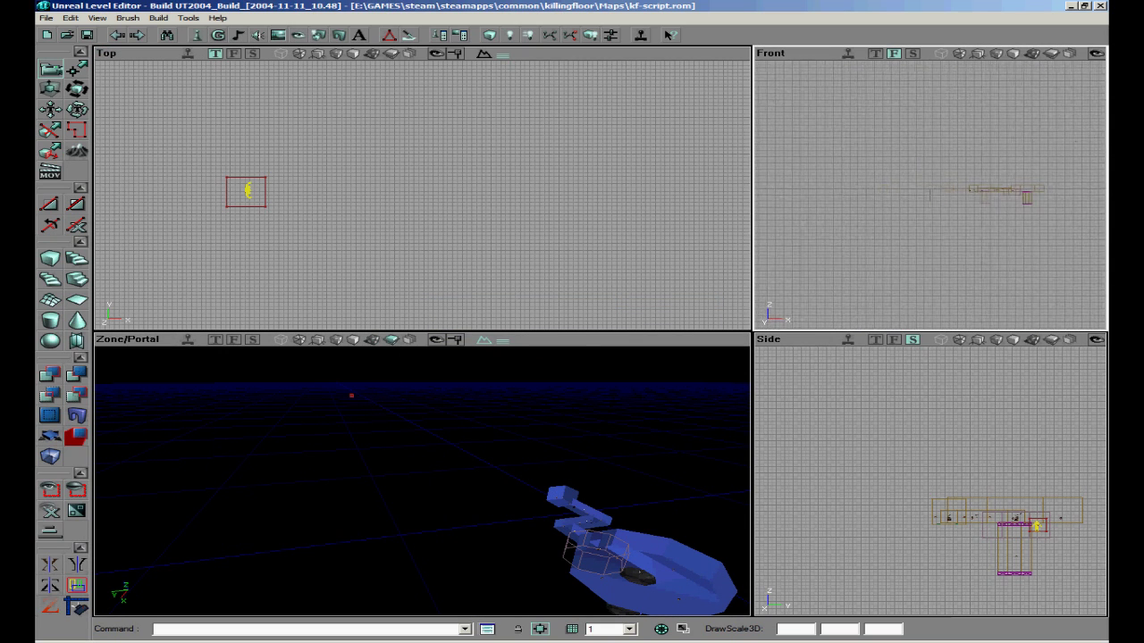
pyautogui.scroll(-8, 931, 193)
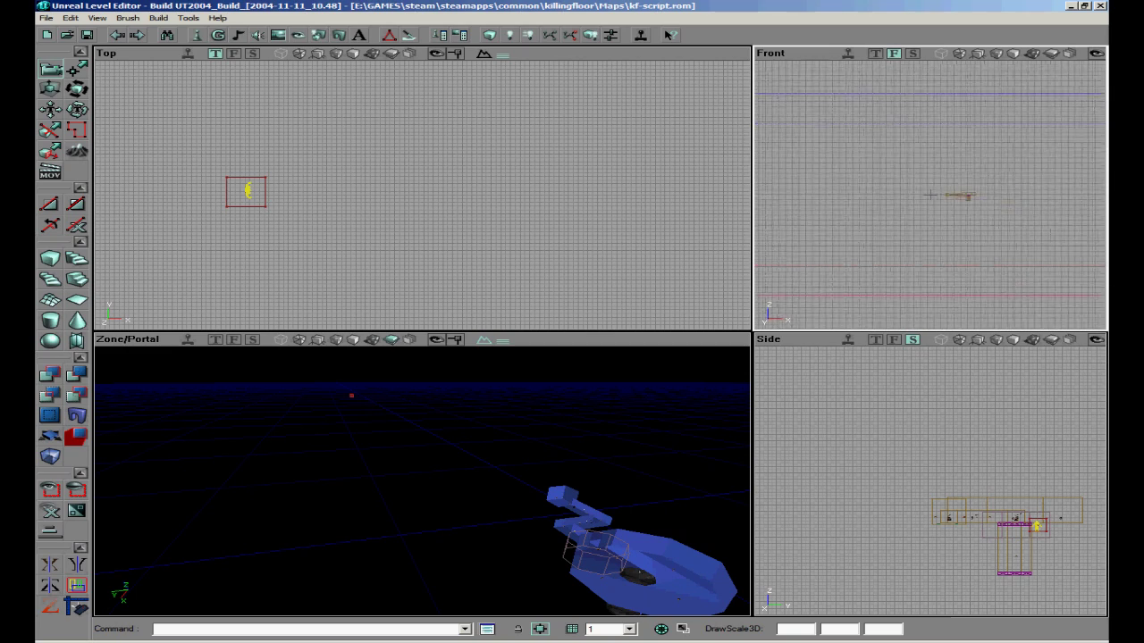
pyautogui.scroll(5, 931, 194)
pyautogui.scroll(-4, 931, 481)
pyautogui.scroll(5, 930, 481)
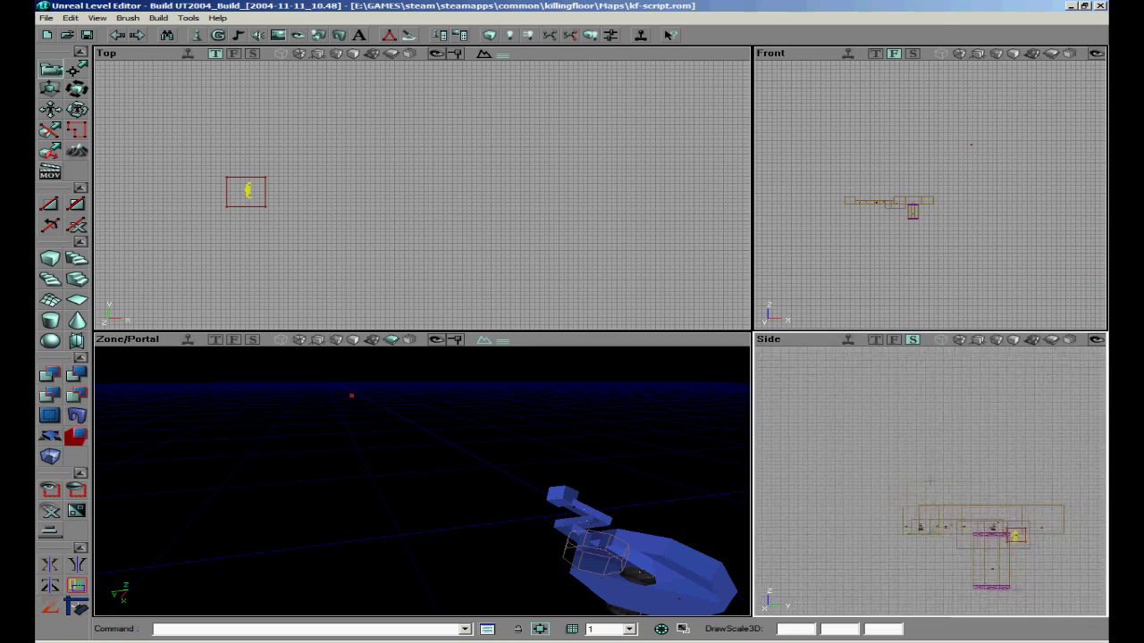
pyautogui.scroll(-8, 931, 481)
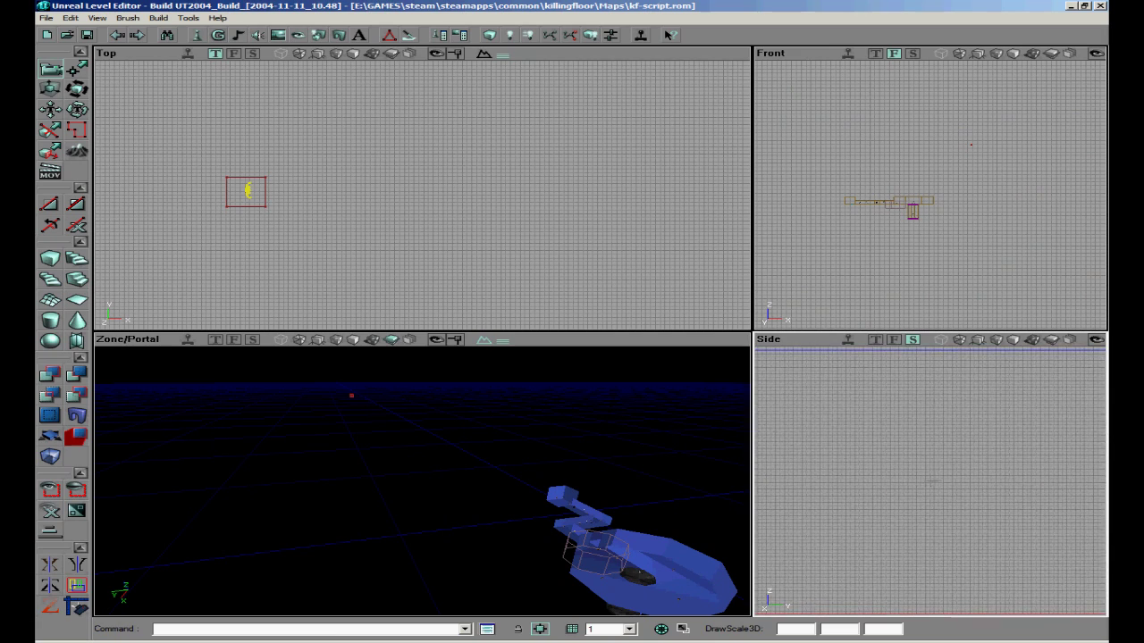
pyautogui.scroll(4, 930, 481)
pyautogui.scroll(-2, 422, 195)
pyautogui.click(390, 54)
pyautogui.click(216, 54)
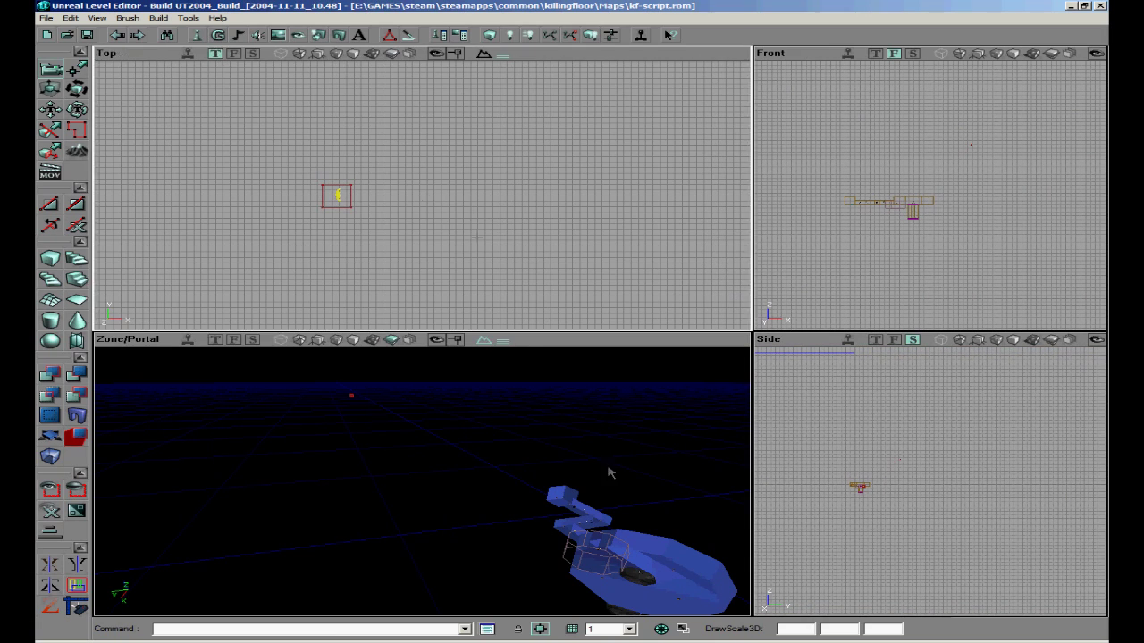
pyautogui.moveTo(608, 472); pyautogui.dragTo(291, 368)
pyautogui.click(376, 339)
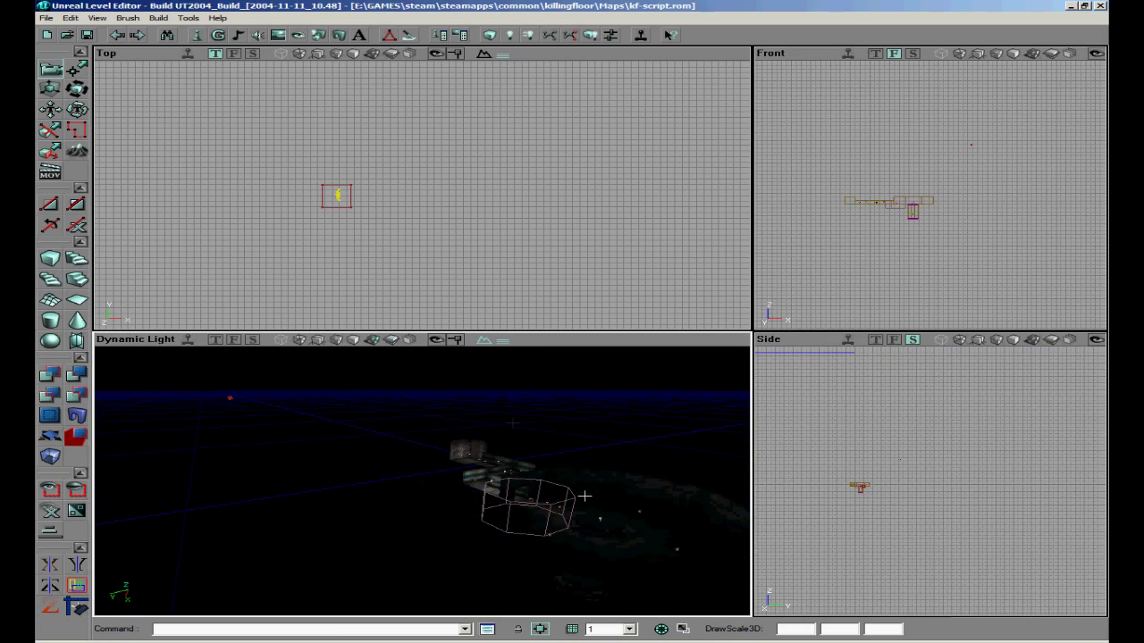
# Duplicate the small ScriptedTrigger near the lift room's entrance and place the copy on the octagonal lift's edge
pyautogui.moveTo(421, 481)
pyautogui.mouseDown()
pyautogui.moveTo(577, 491)
pyautogui.moveTo(421, 483)
pyautogui.mouseUp()
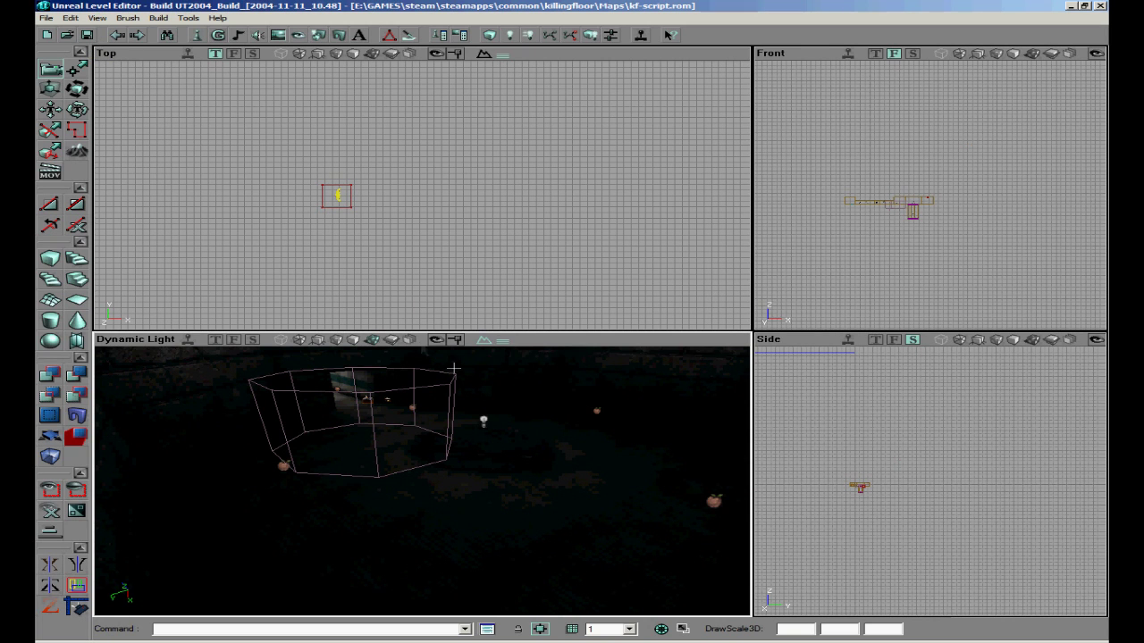
pyautogui.moveTo(453, 474); pyautogui.dragTo(438, 518)
pyautogui.moveTo(503, 406); pyautogui.dragTo(416, 474, button='right')
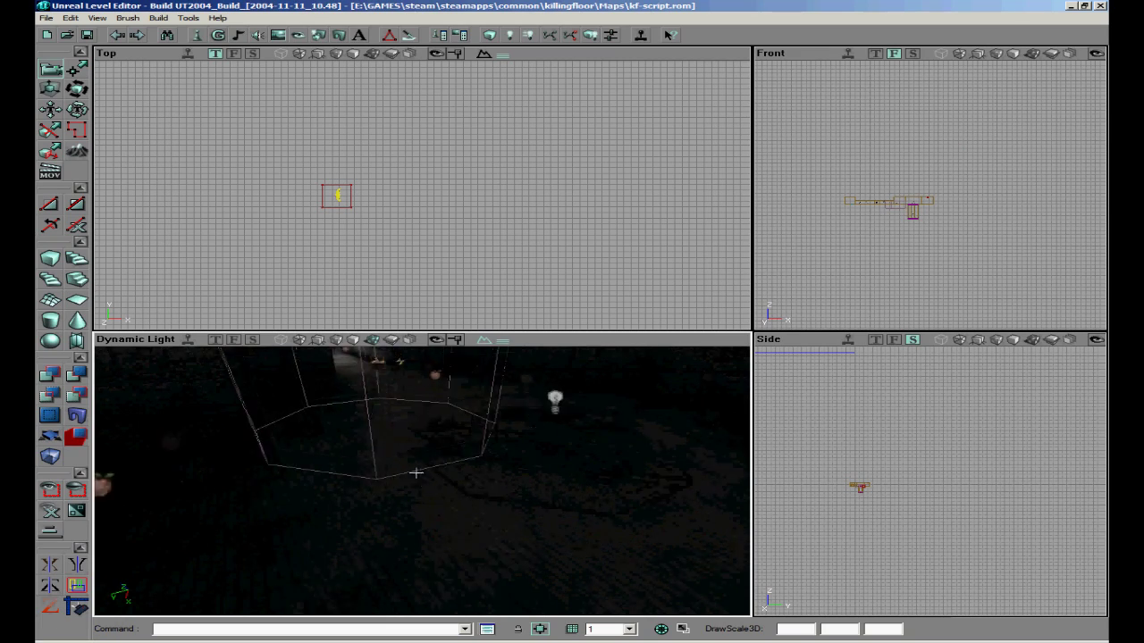
pyautogui.moveTo(415, 473); pyautogui.dragTo(488, 405)
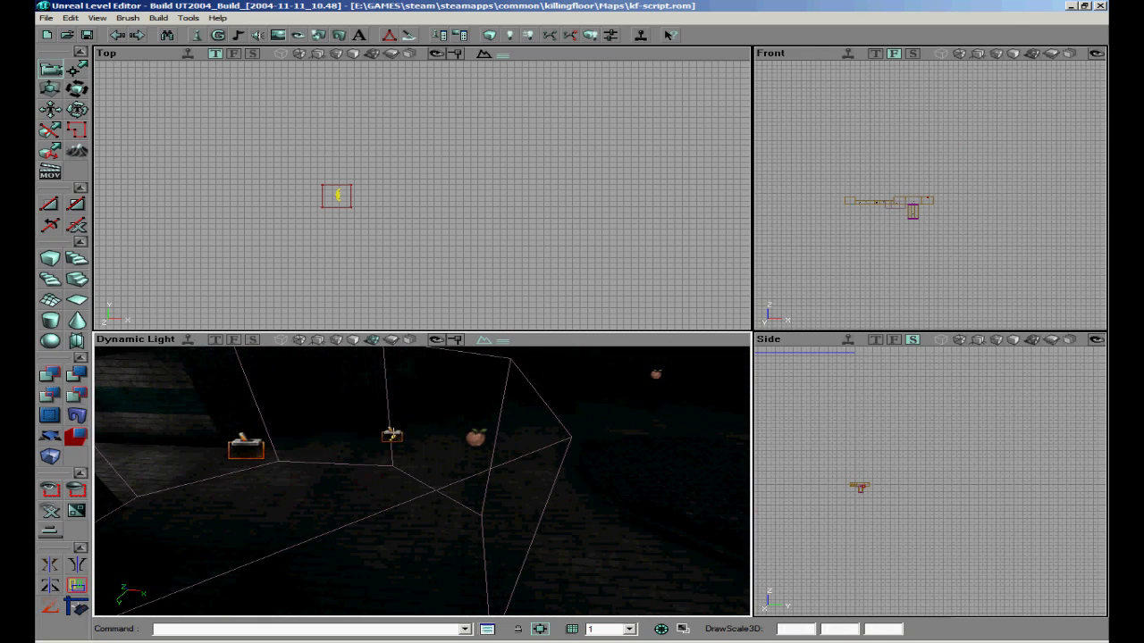
pyautogui.click(391, 435)
pyautogui.moveTo(470, 310); pyautogui.dragTo(617, 371)
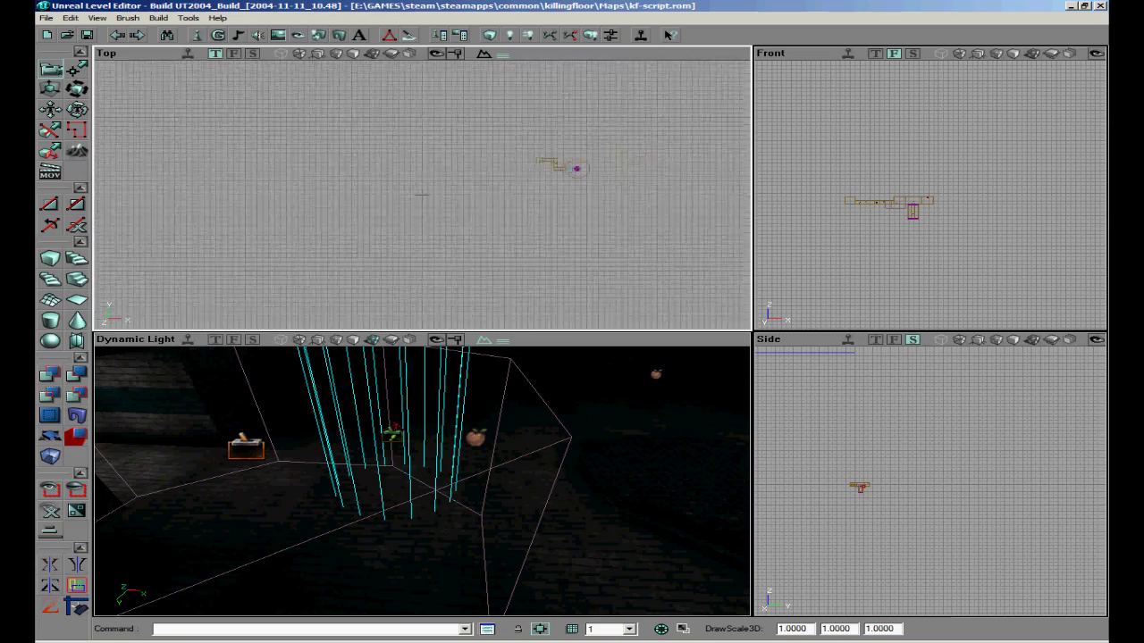
pyautogui.scroll(8, 422, 193)
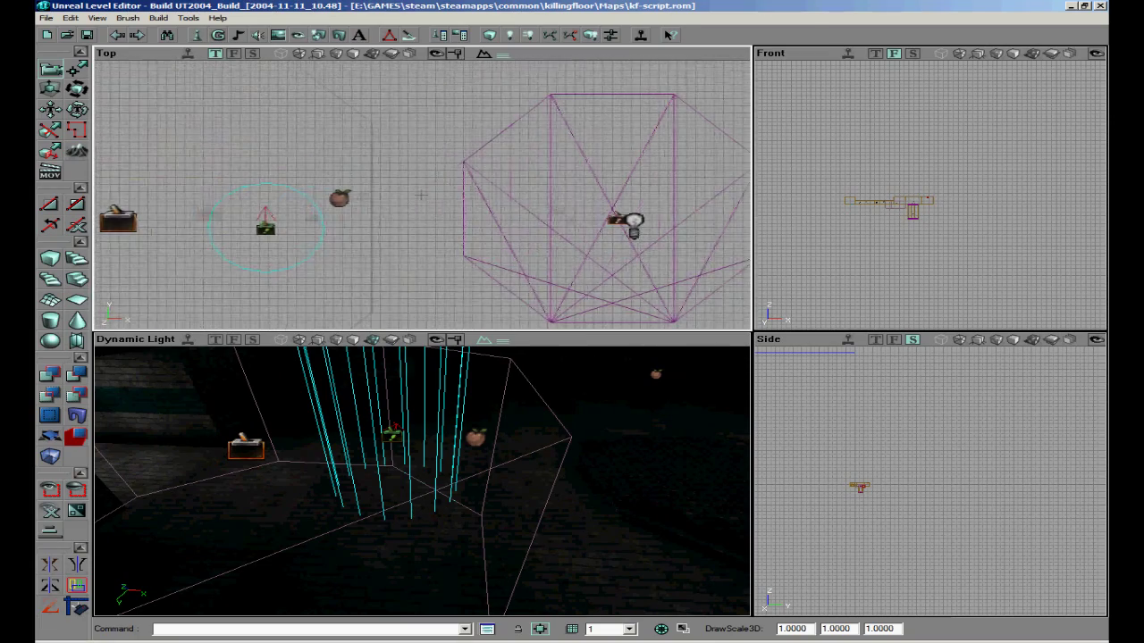
pyautogui.moveTo(422, 194)
pyautogui.keyDown('ctrl'); pyautogui.mouseDown()
pyautogui.moveTo(774, 138)
pyautogui.moveTo(821, 98)
pyautogui.moveTo(418, 198)
pyautogui.mouseUp(); pyautogui.keyUp('ctrl')
pyautogui.moveTo(572, 520); pyautogui.dragTo(679, 503, button='right')
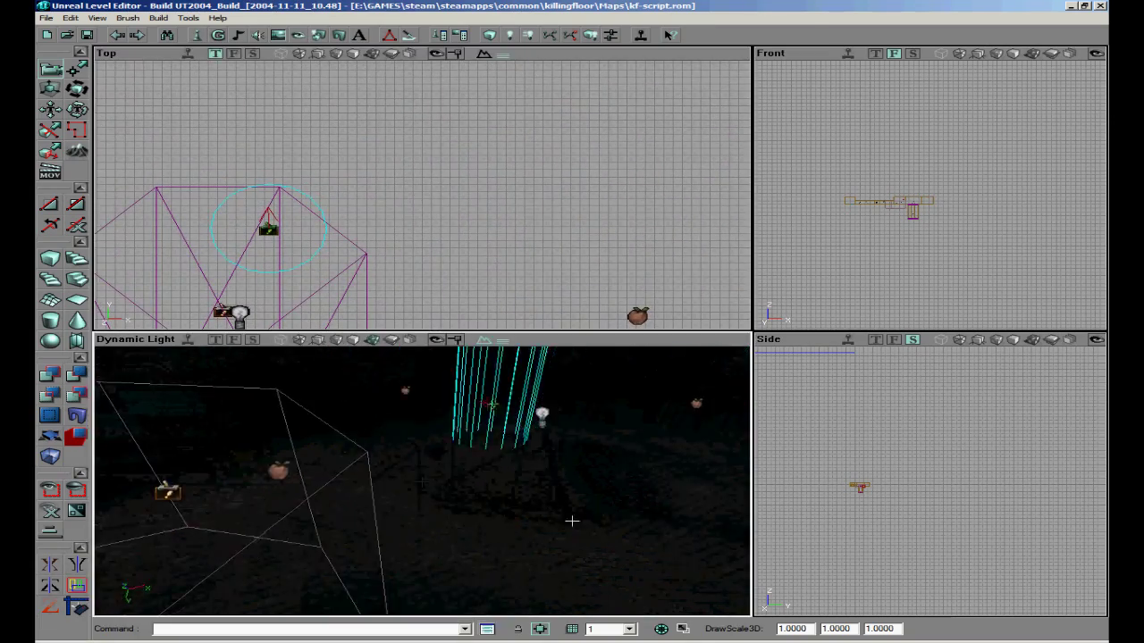
# In the copied trigger's AIScript actions, remove the TriggerEvent action in slot [1] and leave that slot empty for a new action
pyautogui.rightClick(496, 407)
pyautogui.click(537, 146)
pyautogui.click(755, 65)
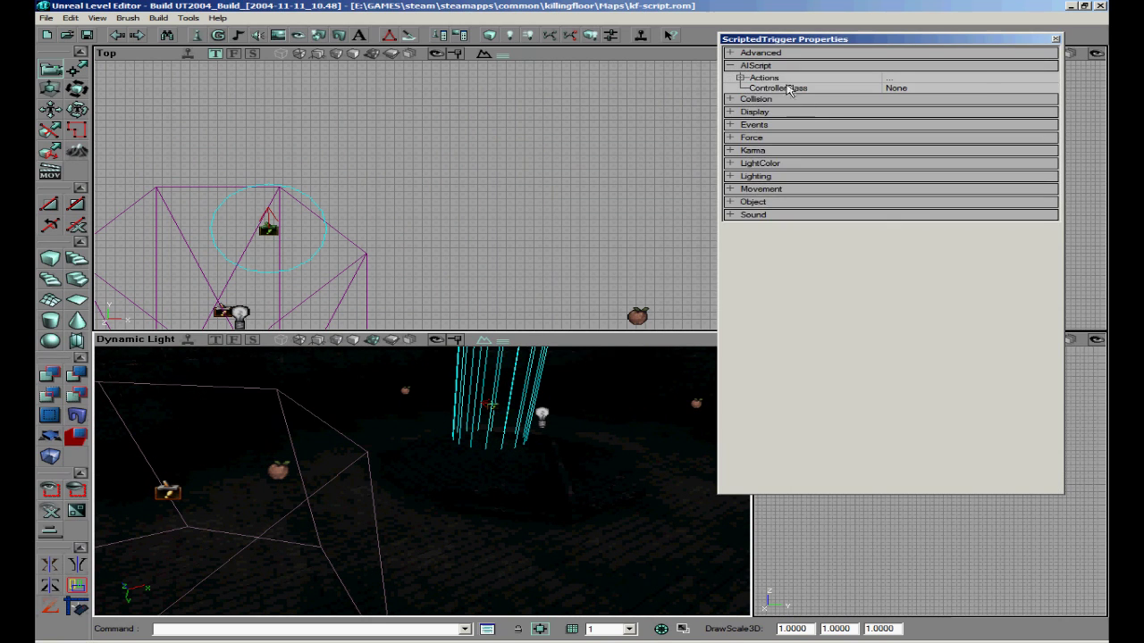
pyautogui.click(785, 80)
pyautogui.click(817, 91)
pyautogui.click(820, 101)
pyautogui.click(835, 88)
pyautogui.click(872, 100)
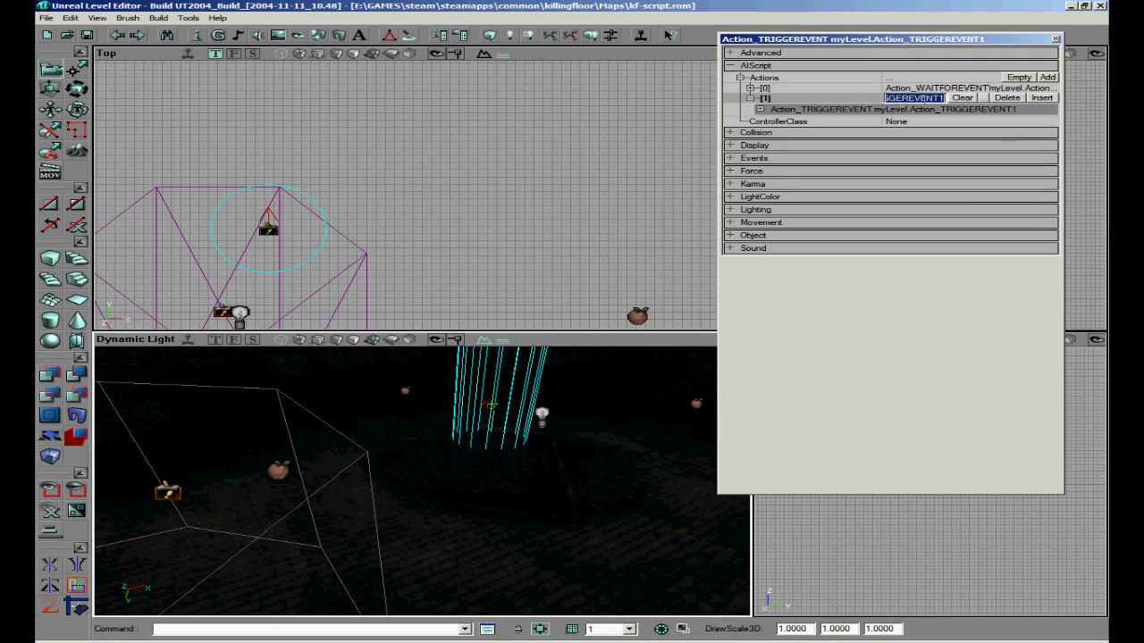
pyautogui.click(1001, 100)
pyautogui.click(1043, 79)
pyautogui.click(1048, 78)
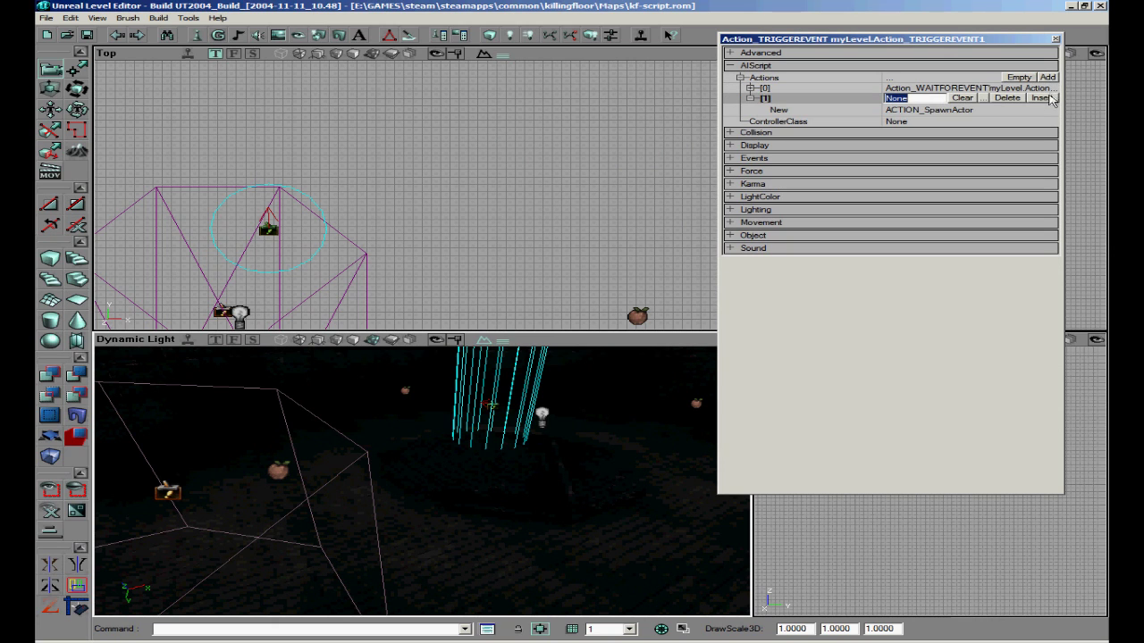
# Create an ACTION_SpawnActor in action slot [1] of the copied ScriptedTrigger
pyautogui.click(1023, 108)
pyautogui.scroll(2, 965, 223)
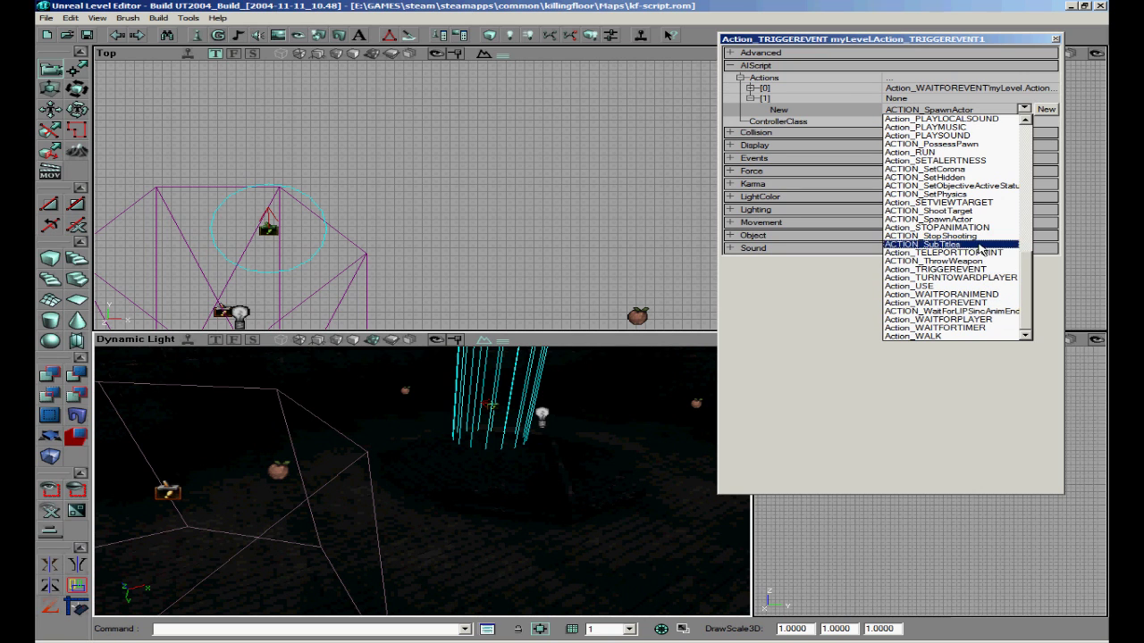
pyautogui.scroll(2, 963, 201)
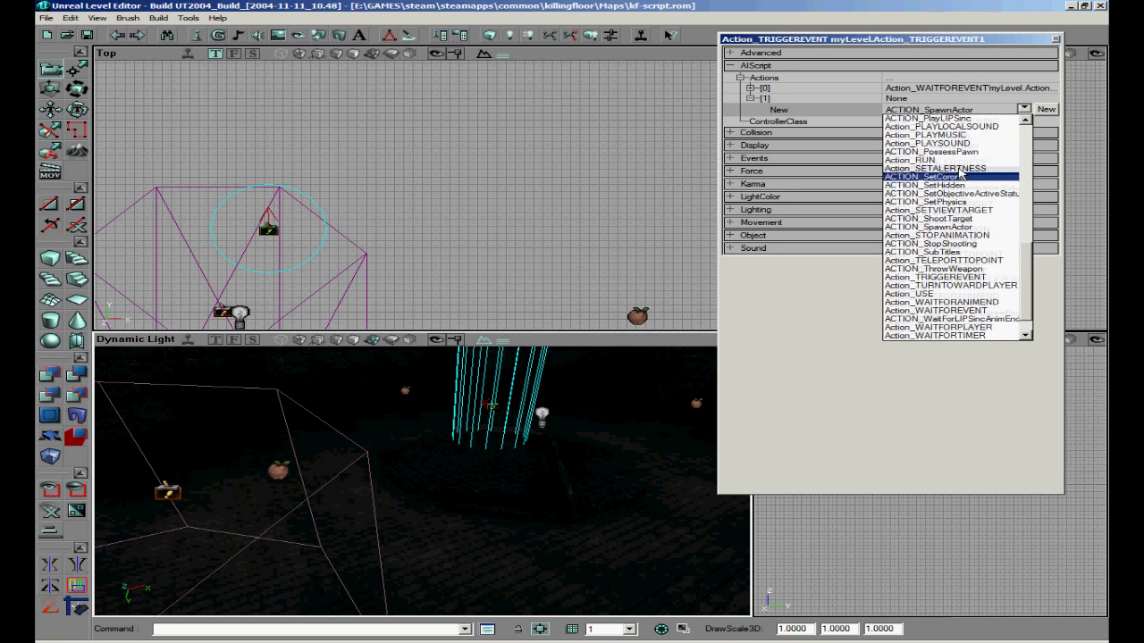
pyautogui.scroll(-2, 969, 248)
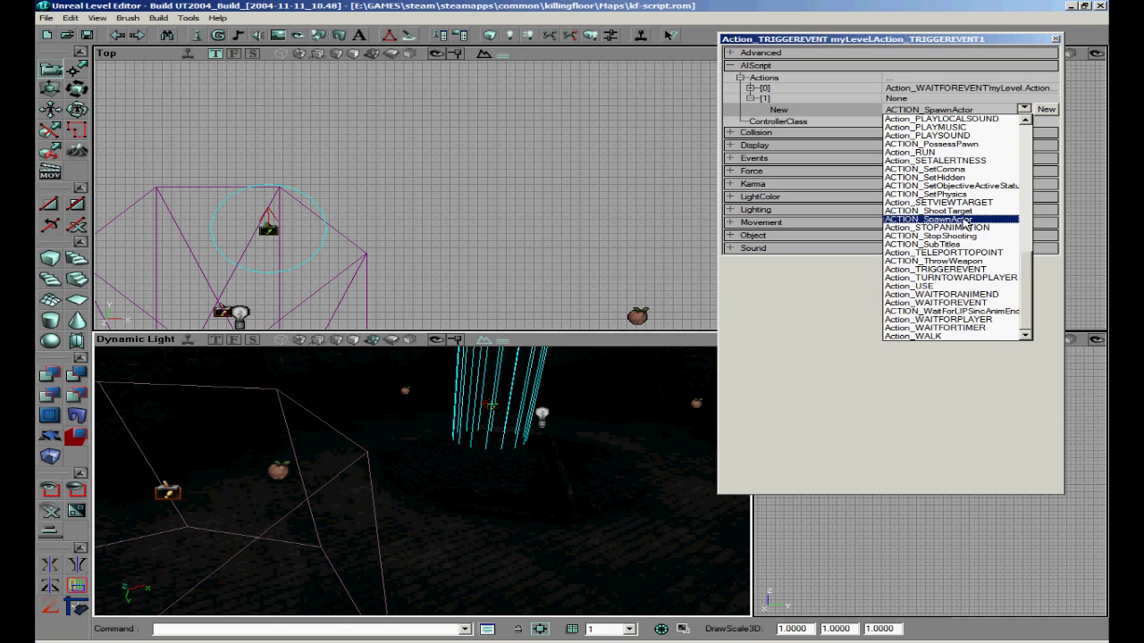
pyautogui.click(965, 220)
pyautogui.click(1044, 109)
pyautogui.click(1028, 122)
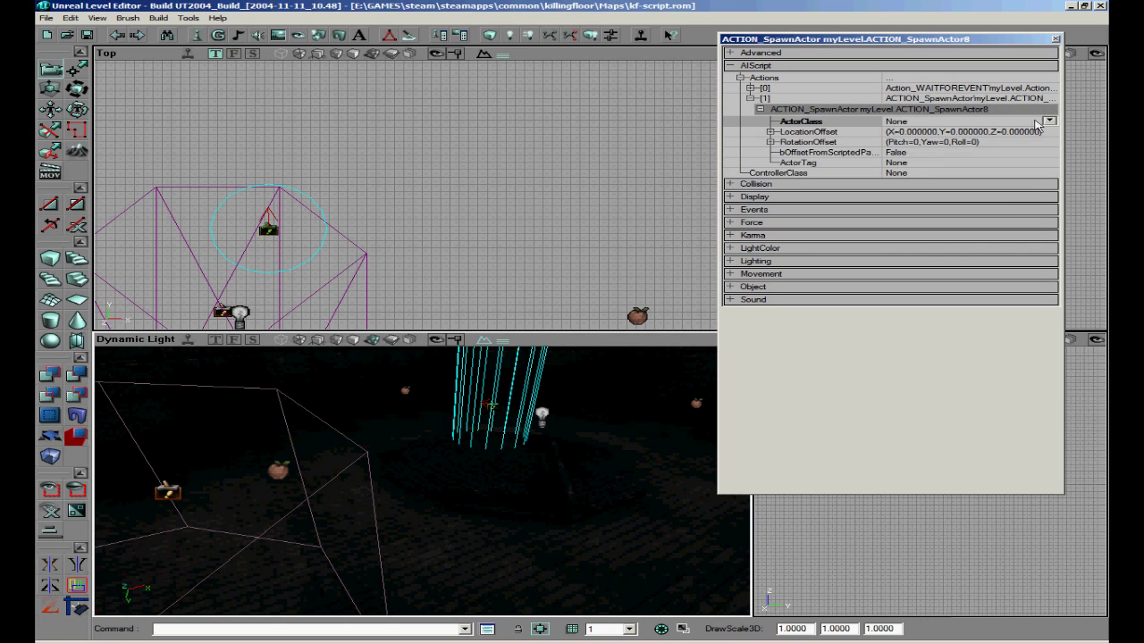
# Set the SpawnActor action's ActorClass to BileExplosion and close the trigger's properties
pyautogui.click(1049, 121)
pyautogui.scroll(-10, 1023, 241)
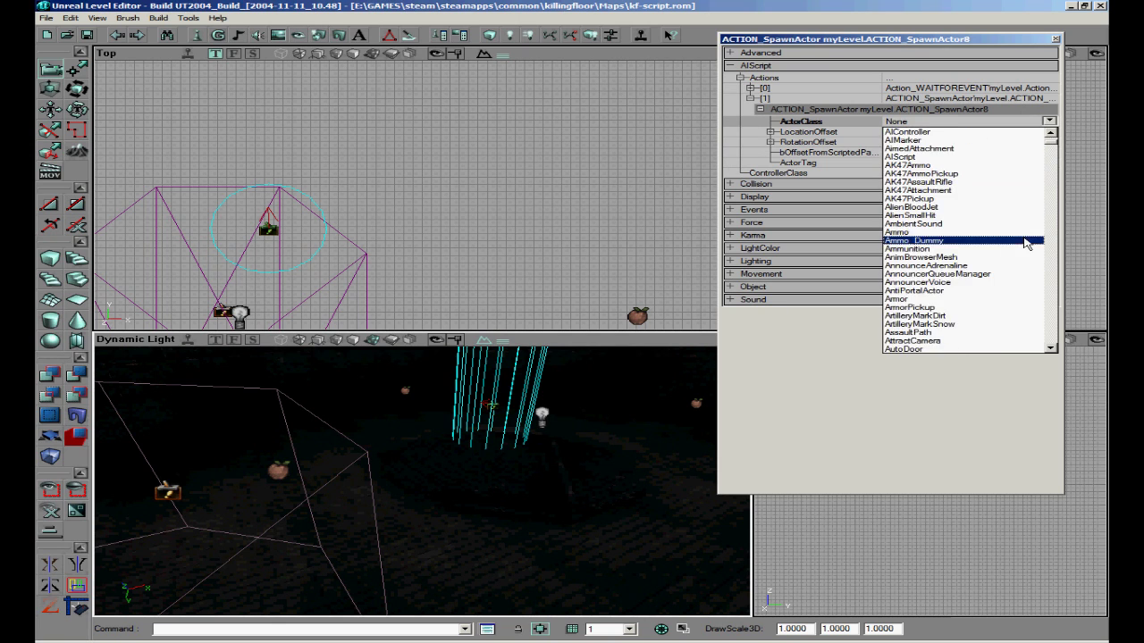
pyautogui.scroll(-8, 1010, 257)
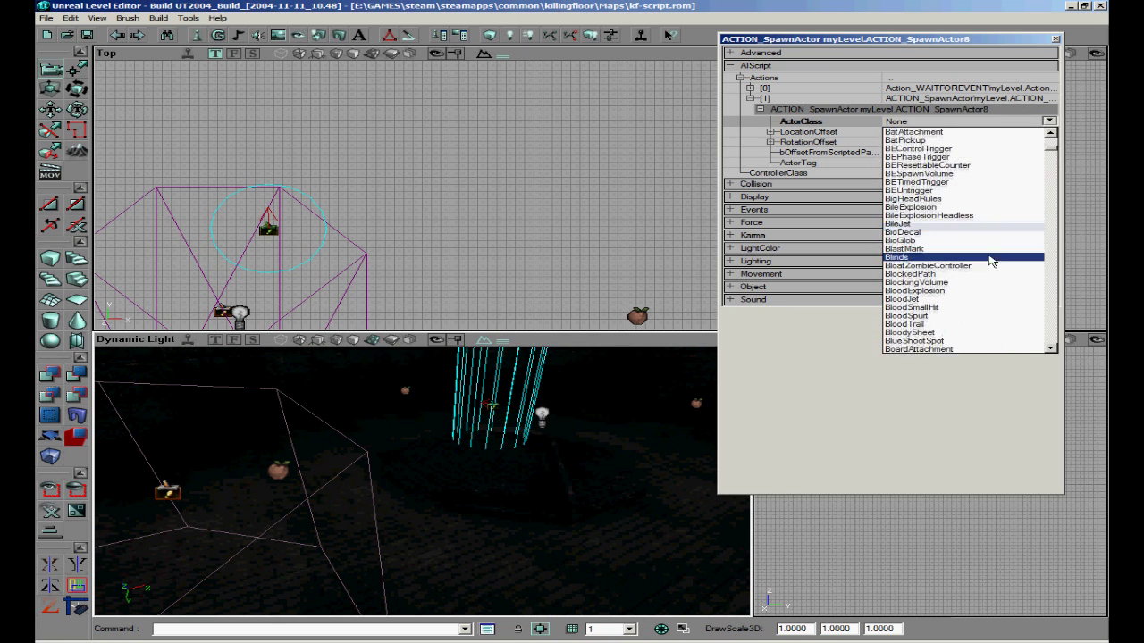
pyautogui.scroll(2, 992, 227)
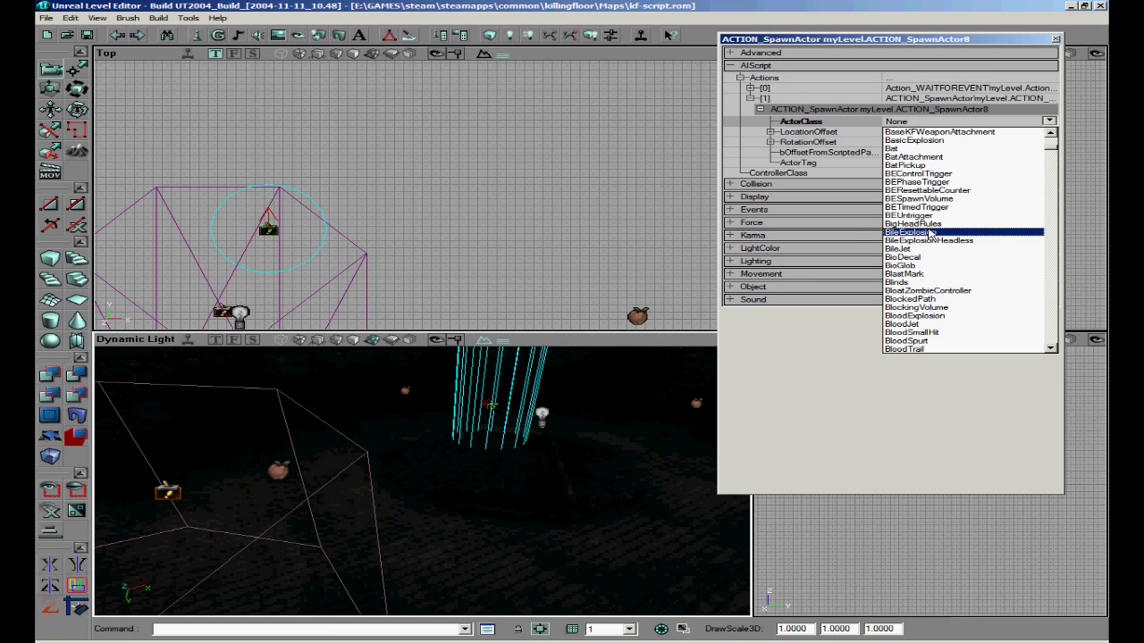
pyautogui.click(934, 232)
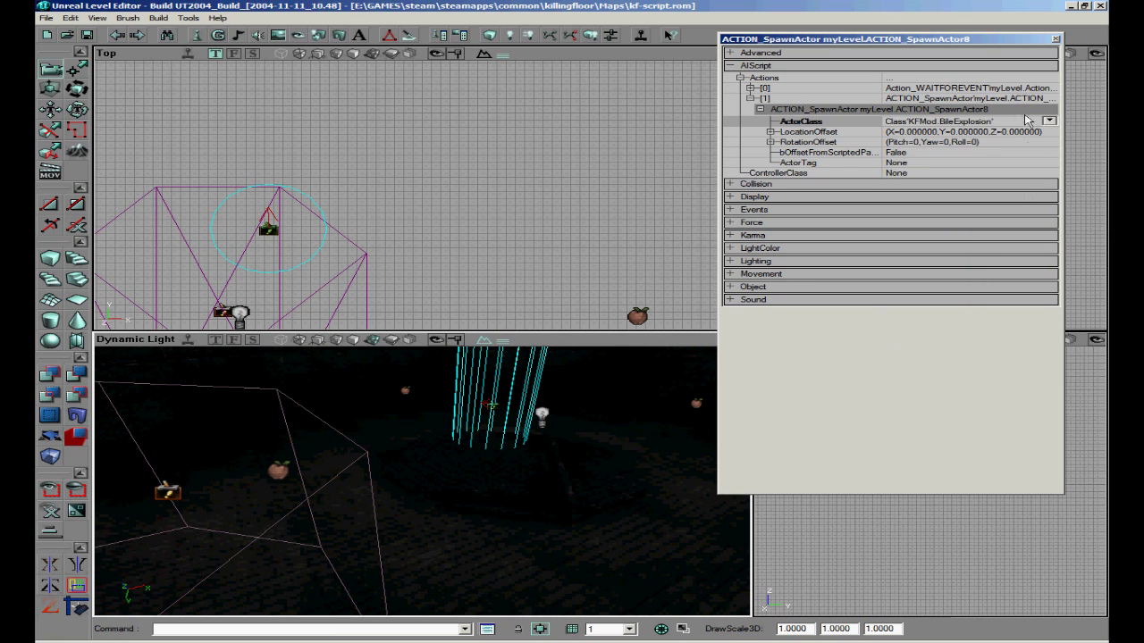
pyautogui.click(1056, 39)
# Duplicate the BileExplosion ScriptedTrigger four times and spread the copies around the octagonal lift's edge
pyautogui.scroll(-5, 414, 202)
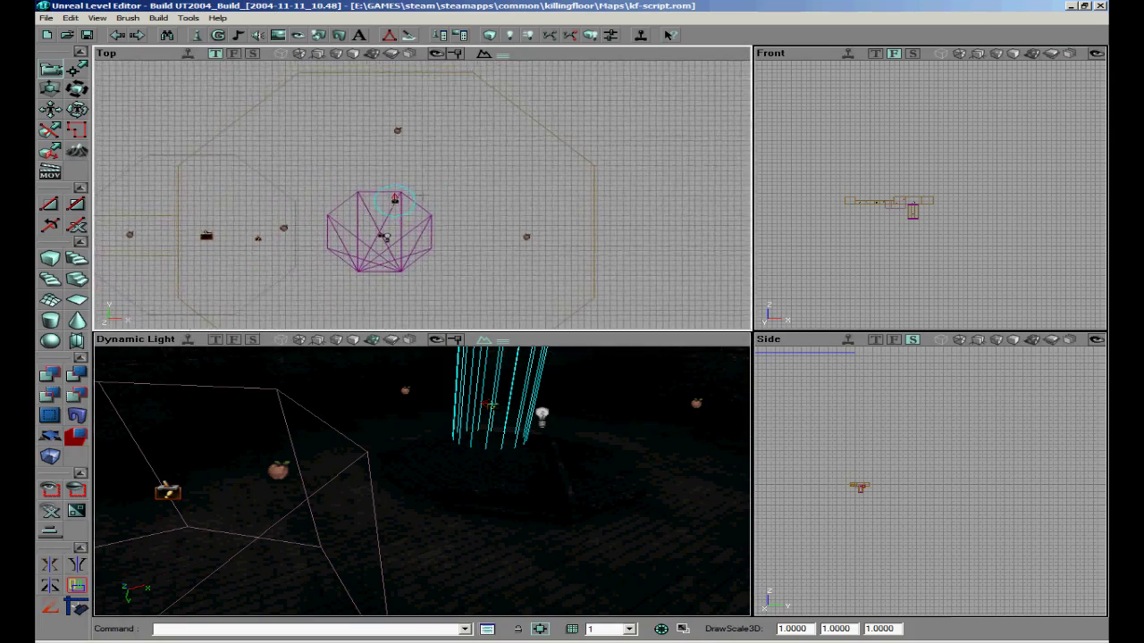
pyautogui.hotkey('ctrl', 'w')
pyautogui.moveTo(422, 196)
pyautogui.keyDown('ctrl'); pyautogui.keyDown('shift'); pyautogui.mouseDown()
pyautogui.moveTo(374, 197)
pyautogui.moveTo(434, 228)
pyautogui.moveTo(463, 207)
pyautogui.mouseUp(); pyautogui.keyUp('shift'); pyautogui.keyUp('ctrl')
pyautogui.hotkey('ctrl', 'w')
pyautogui.hotkey('ctrl', 'w')
pyautogui.hotkey('ctrl', 'w')
pyautogui.moveTo(422, 196)
pyautogui.keyDown('ctrl'); pyautogui.keyDown('shift'); pyautogui.mouseDown()
pyautogui.moveTo(448, 184)
pyautogui.moveTo(431, 176)
pyautogui.mouseUp(); pyautogui.keyUp('shift'); pyautogui.keyUp('ctrl')
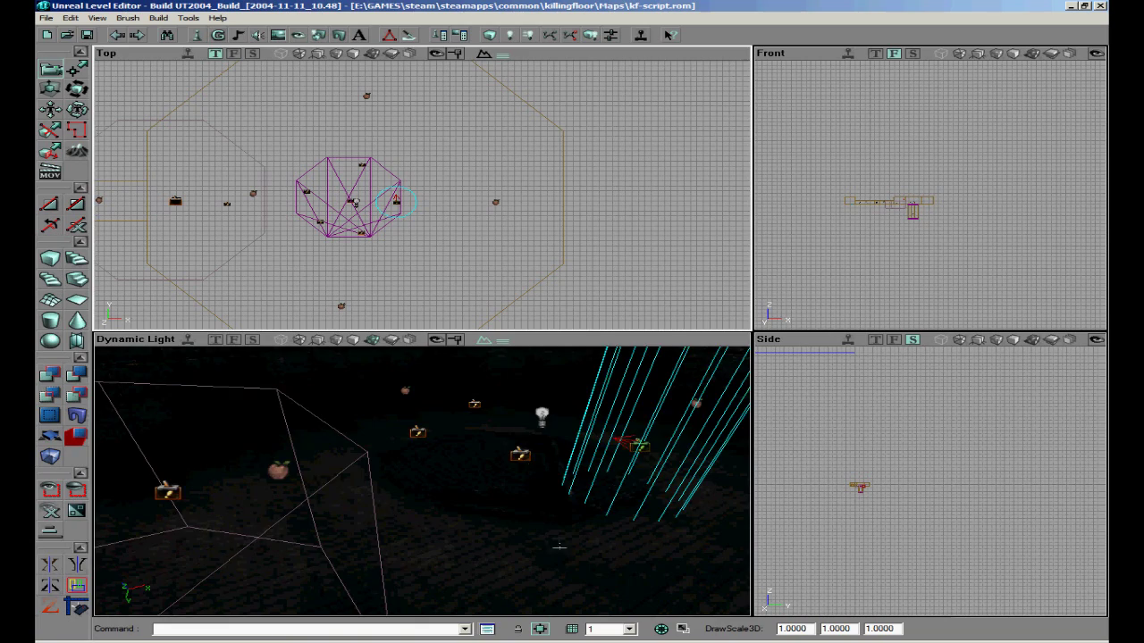
# Rebuild the entire map with Build All
pyautogui.moveTo(421, 480); pyautogui.dragTo(445, 460, button='right')
pyautogui.moveTo(418, 476); pyautogui.dragTo(376, 464)
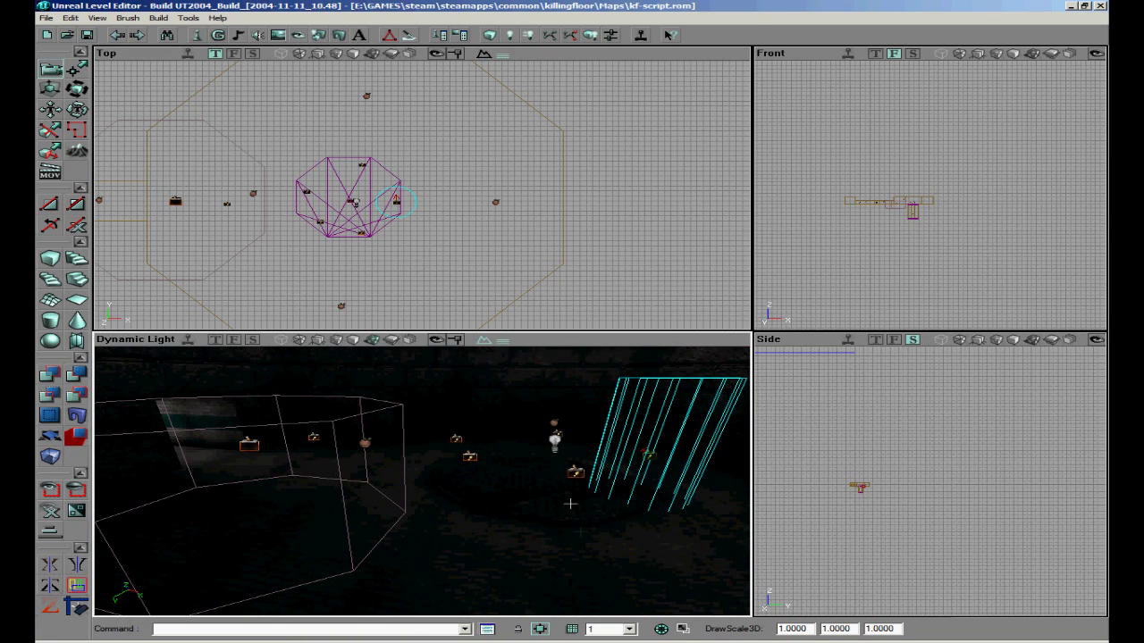
pyautogui.click(158, 18)
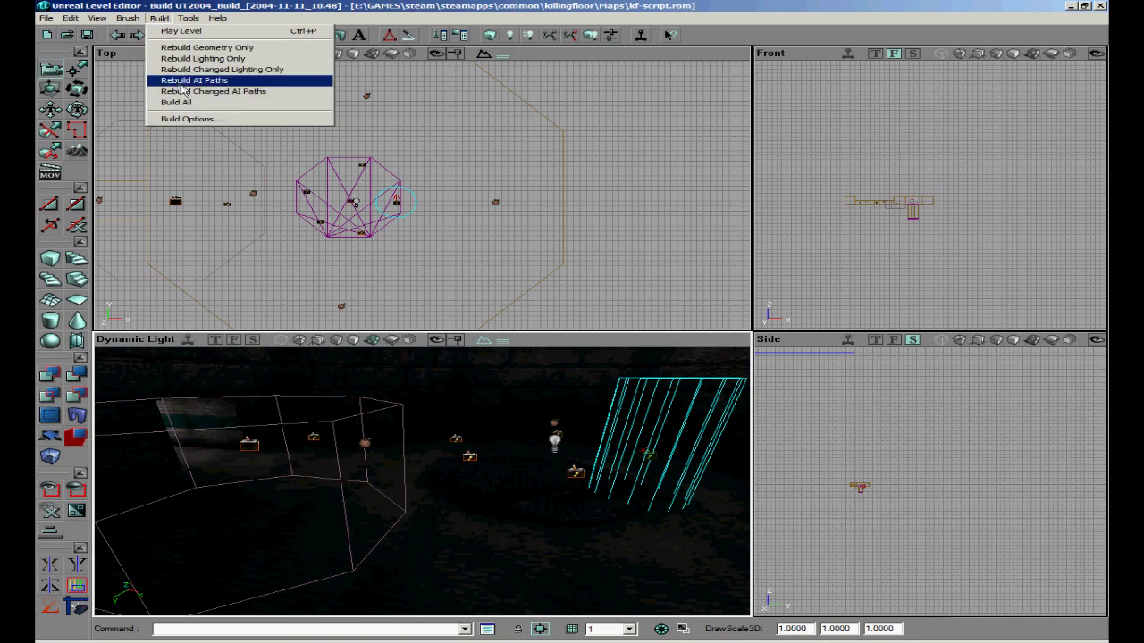
pyautogui.click(170, 103)
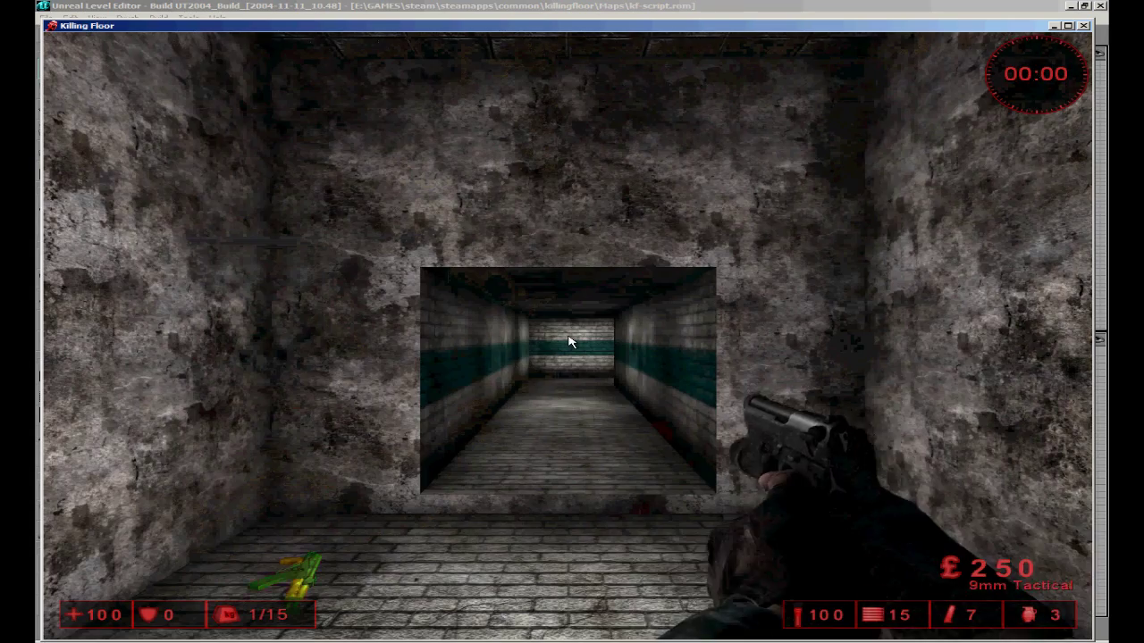
# In the Killing Floor test session, run the console commands enablecheats and god
pyautogui.press('w')
pyautogui.press('`')
pyautogui.write('ea')
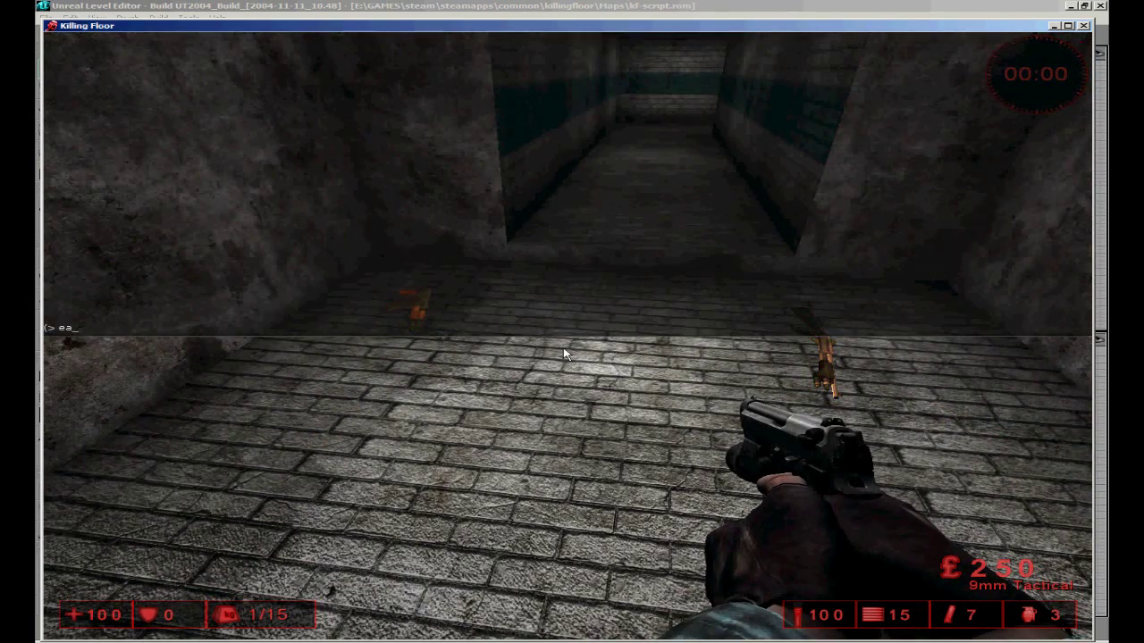
pyautogui.write('ablecheats')
pyautogui.press('Return')
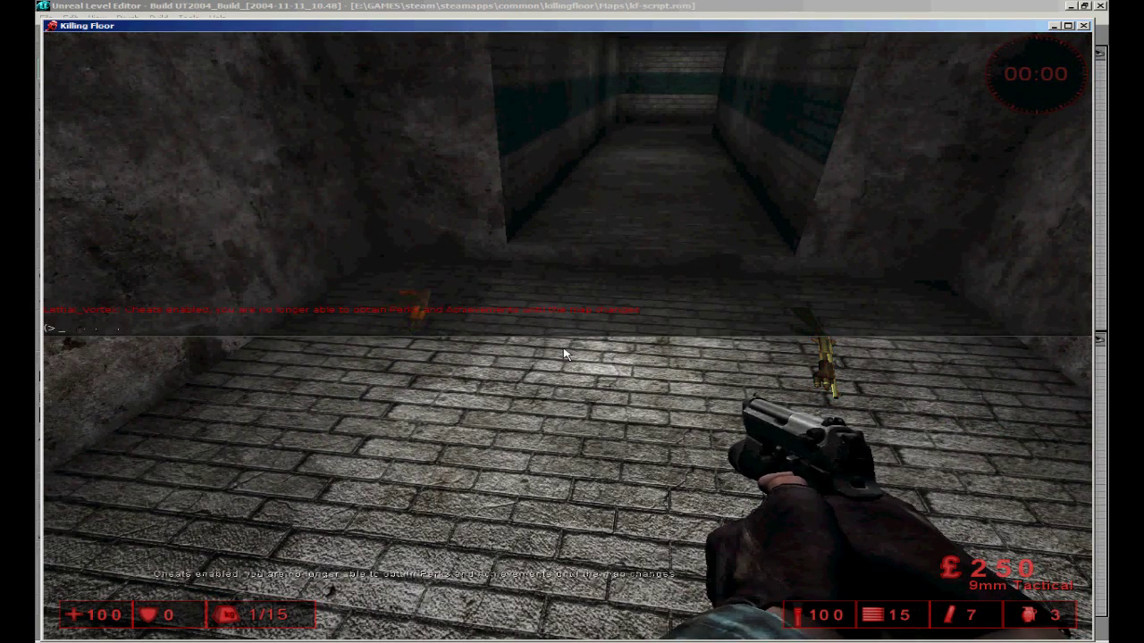
pyautogui.write('god')
pyautogui.press('Return')
pyautogui.press('`')
# Playtest the map by collecting the AK47 and fighting the spawned zombies around the corridor entrance
pyautogui.press('w')
pyautogui.press('a')
pyautogui.press('w')
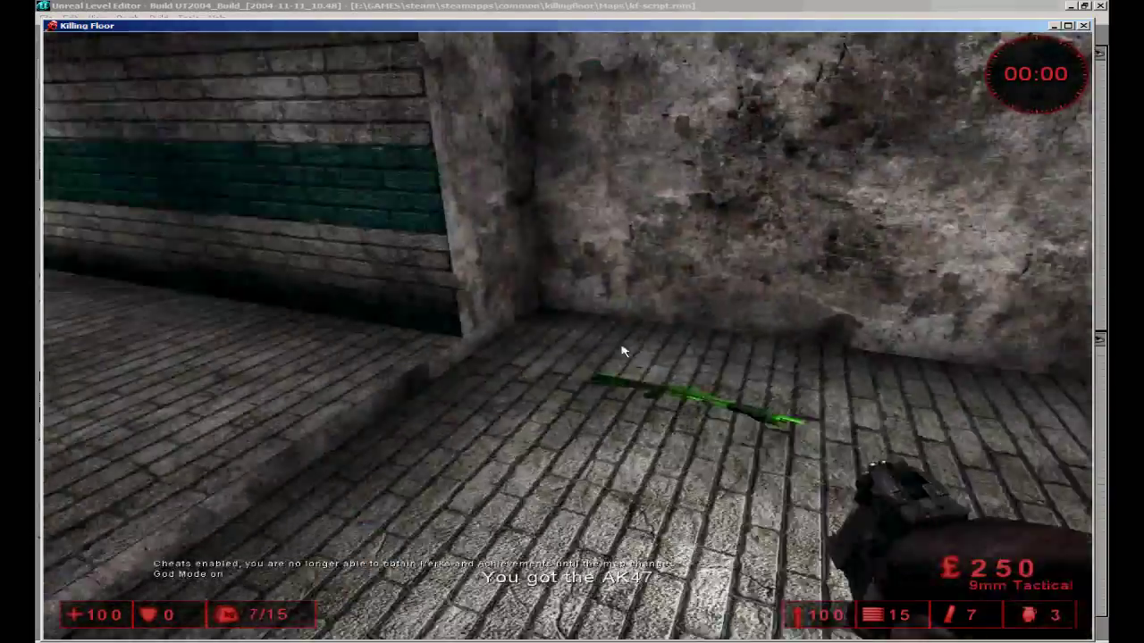
pyautogui.press('w')
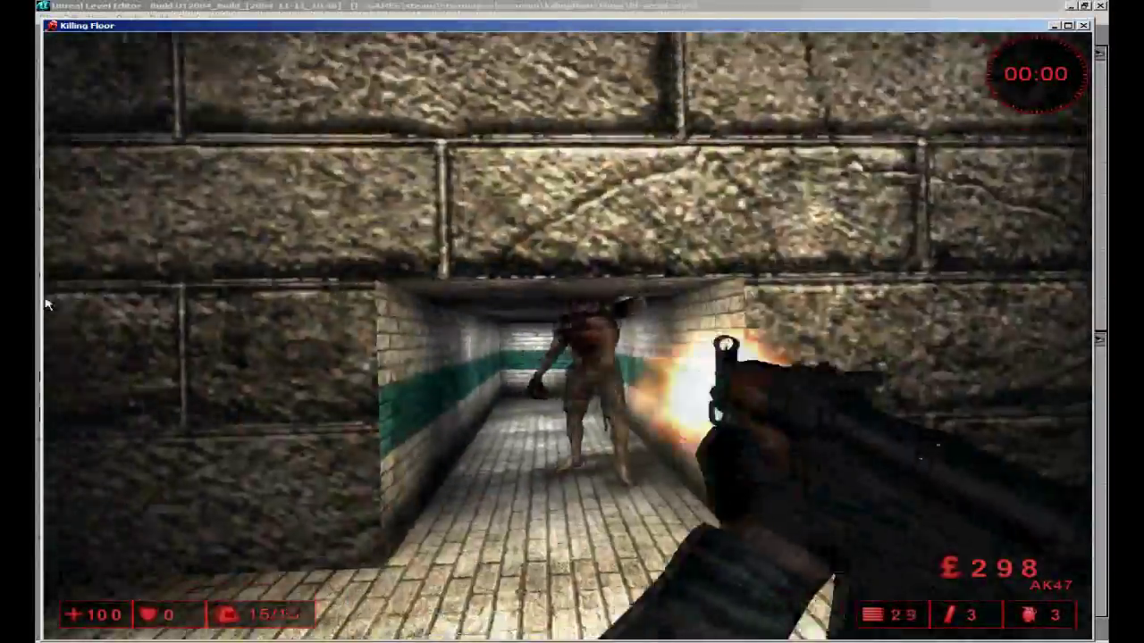
pyautogui.press('a')
pyautogui.moveTo(46, 304); pyautogui.dragTo(46, 402)
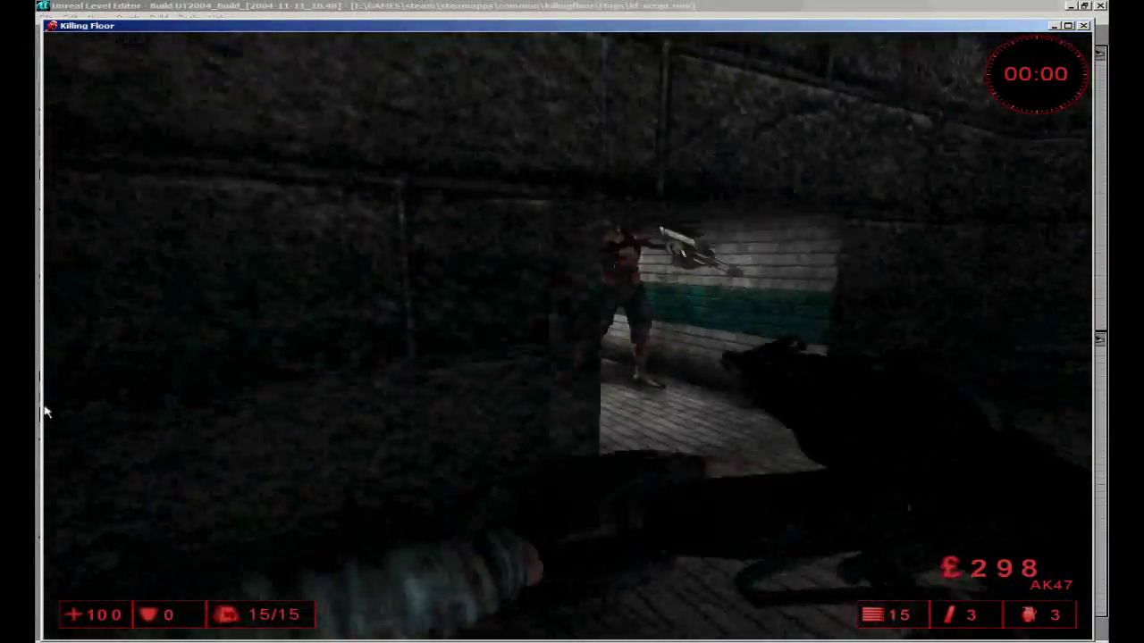